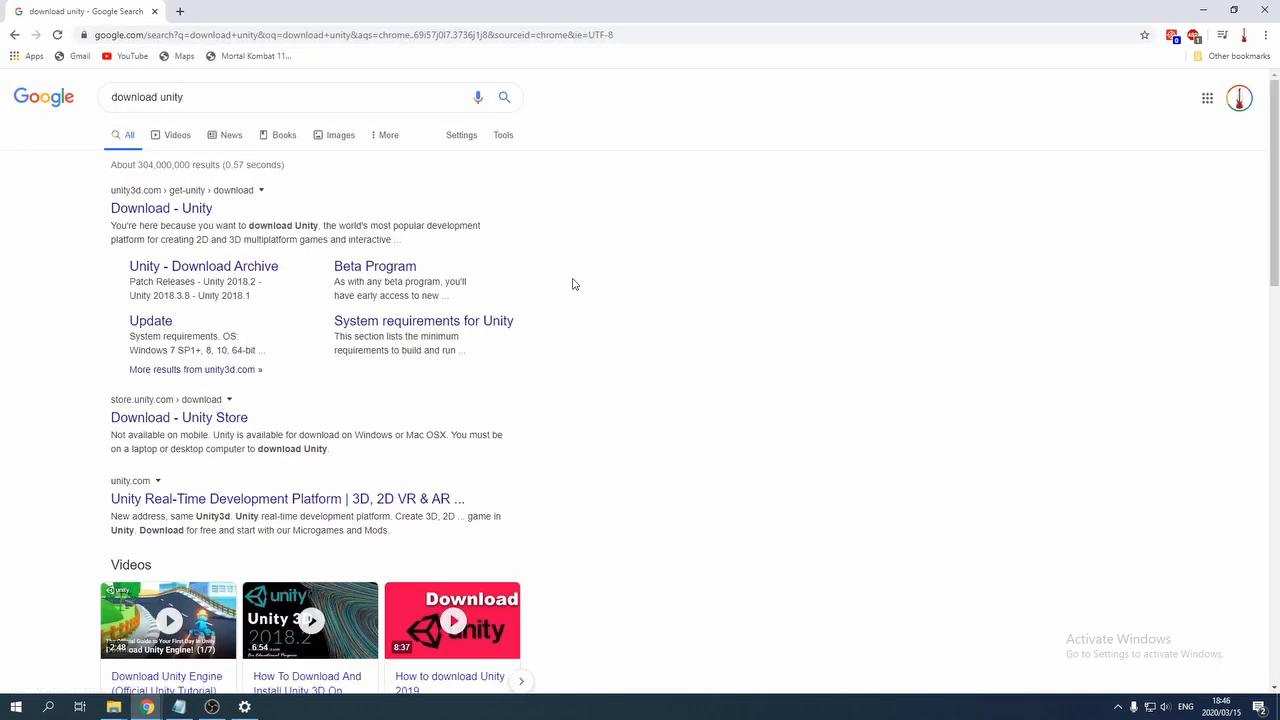
Step: Open the 'Download - Unity' result from the Google search for 'download unity'
click(185, 208)
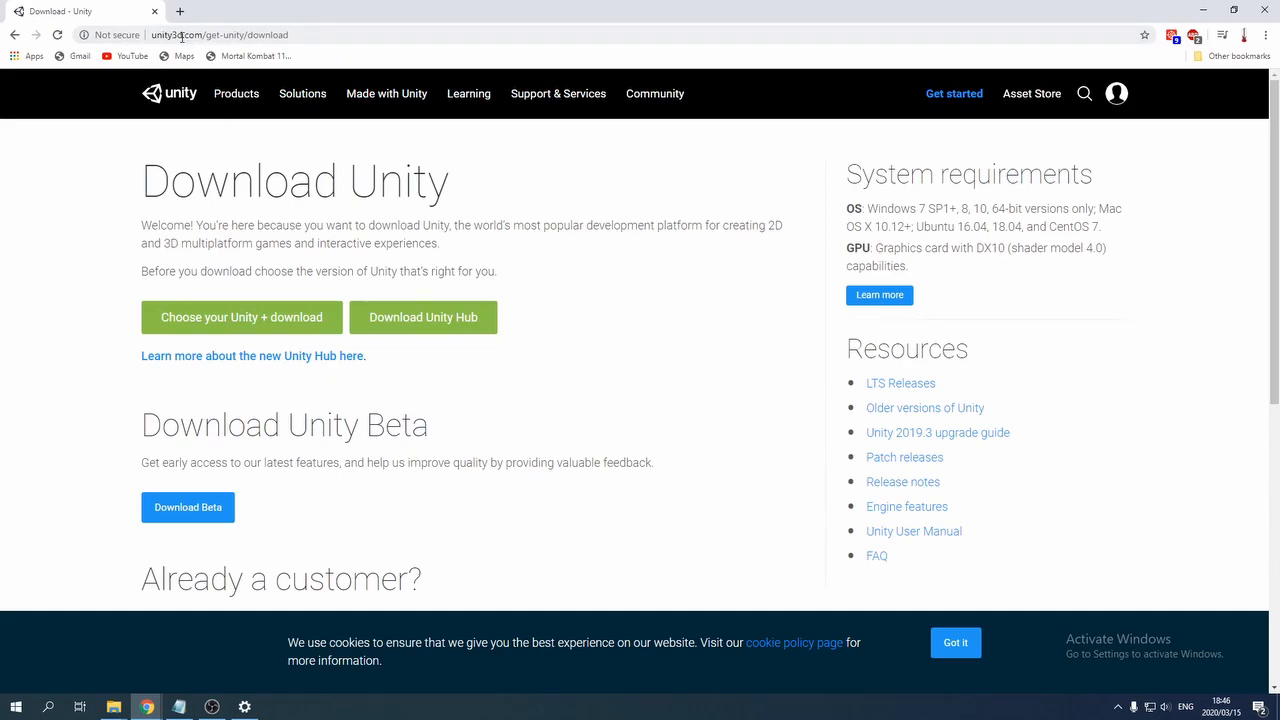
Step: Download the UnityHubSetup.exe installer and open it from Chrome's download shelf
click(171, 38)
click(605, 366)
click(443, 327)
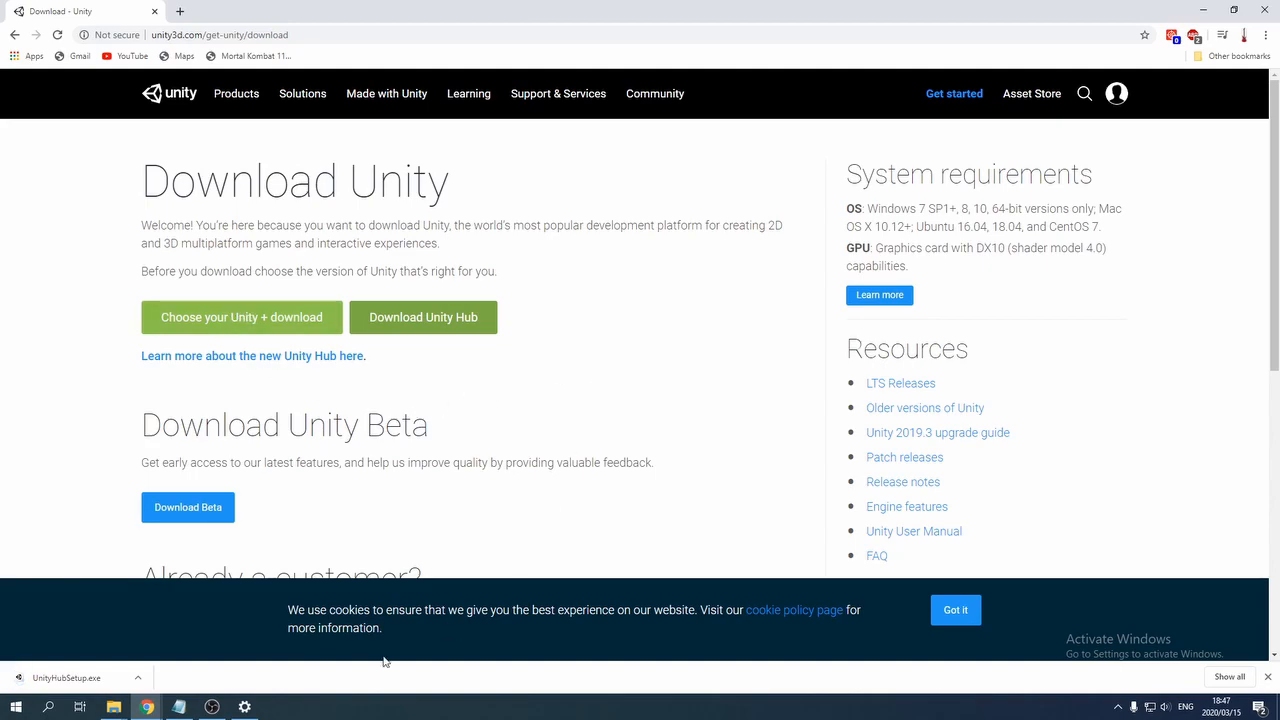
click(138, 677)
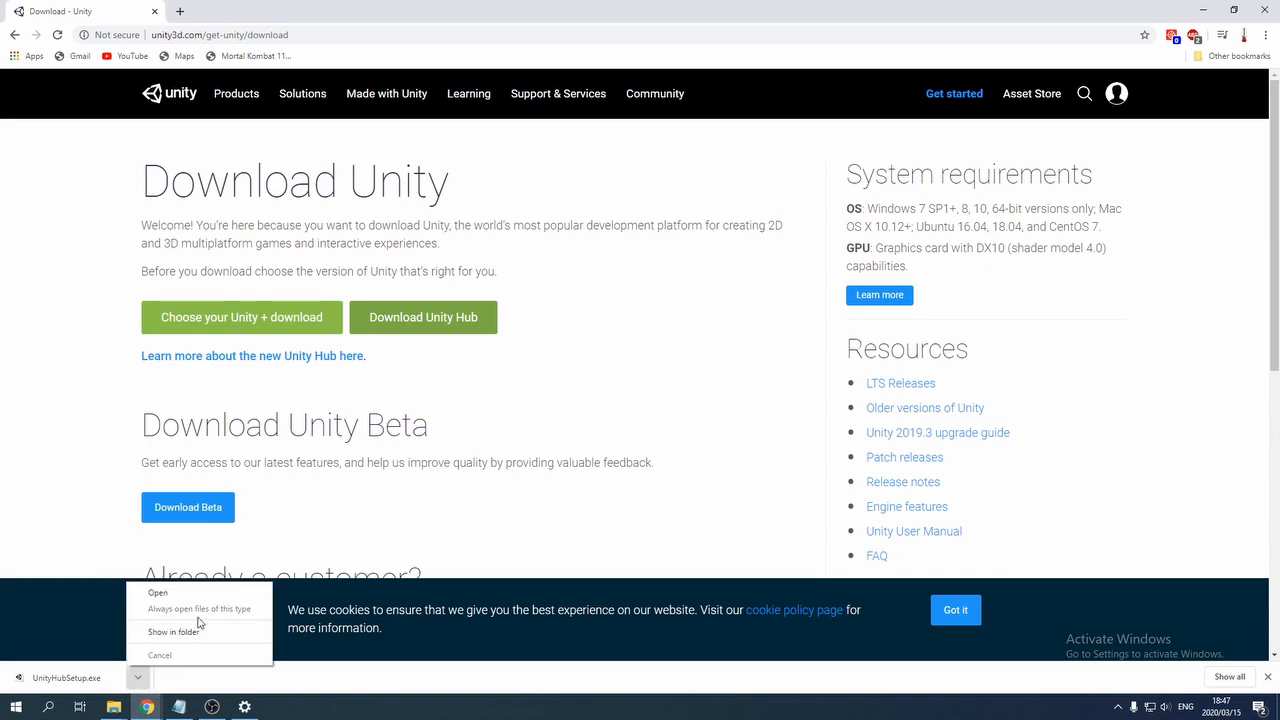
click(158, 593)
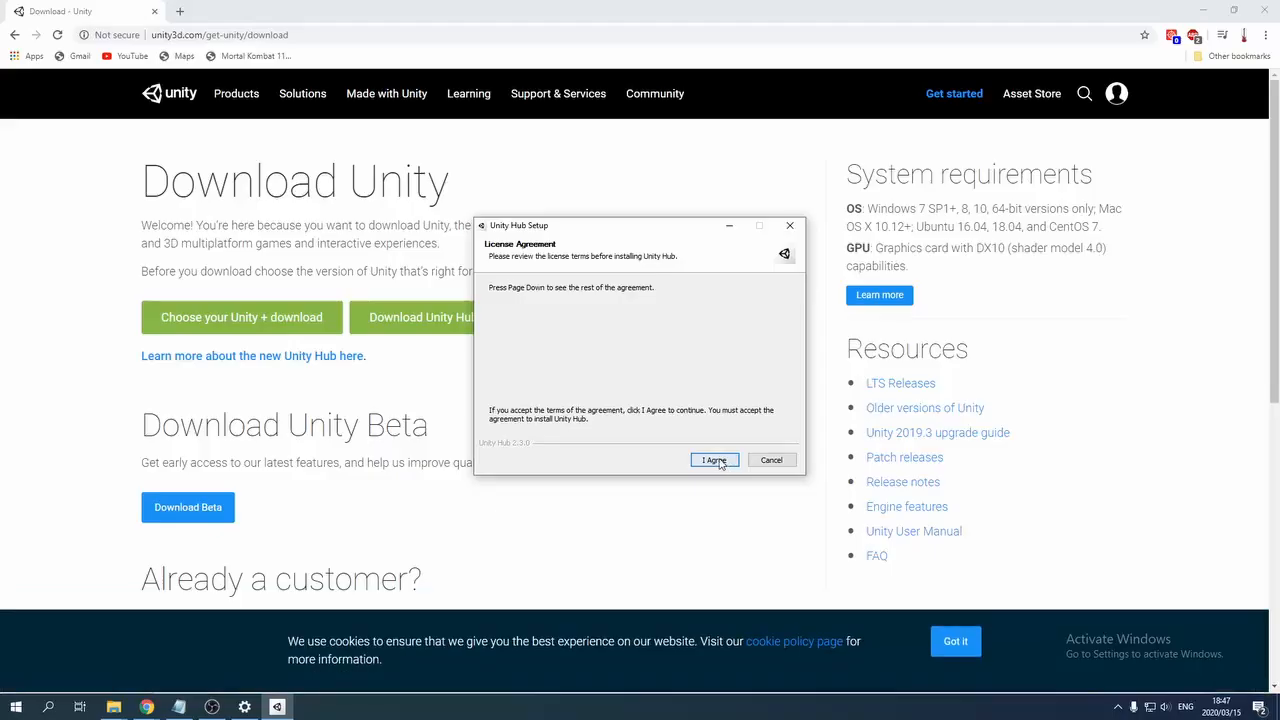
Step: Accept the licence, install Unity Hub to D:\Program Files\Unity Hub, and finish with Run Unity Hub on
click(711, 457)
click(540, 382)
key(Home)
key(Delete)
text(D)
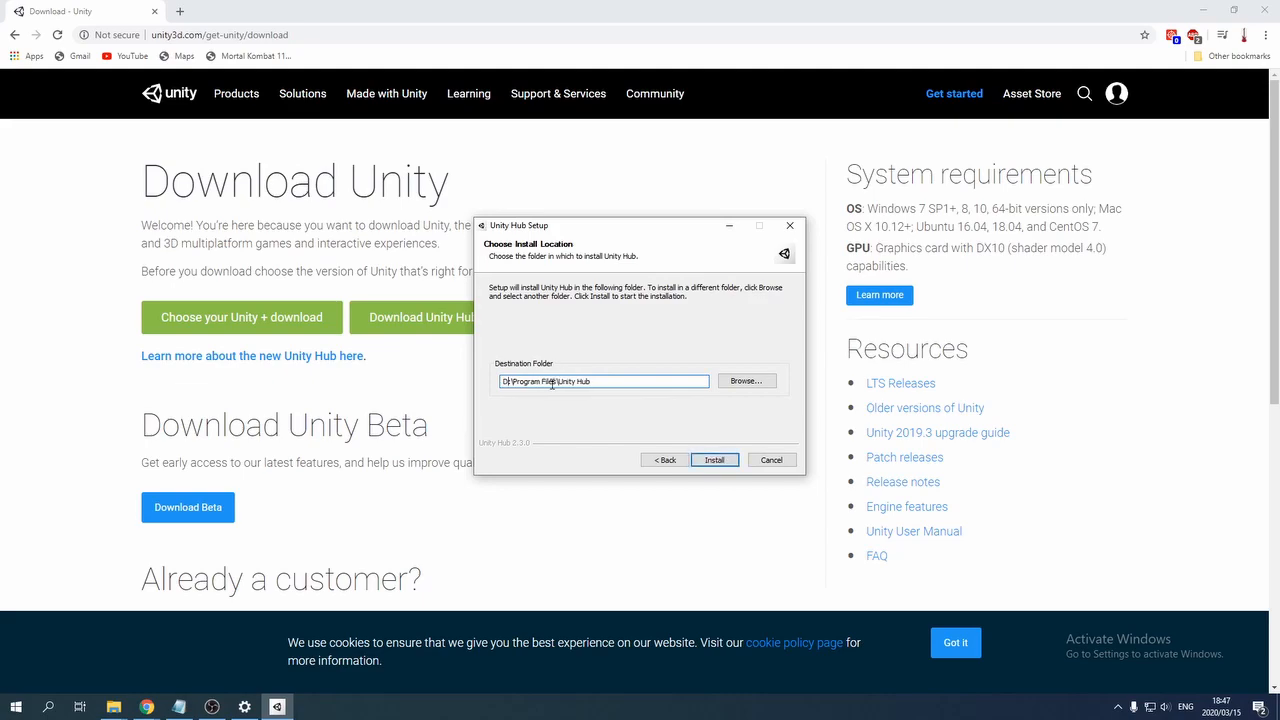
click(726, 461)
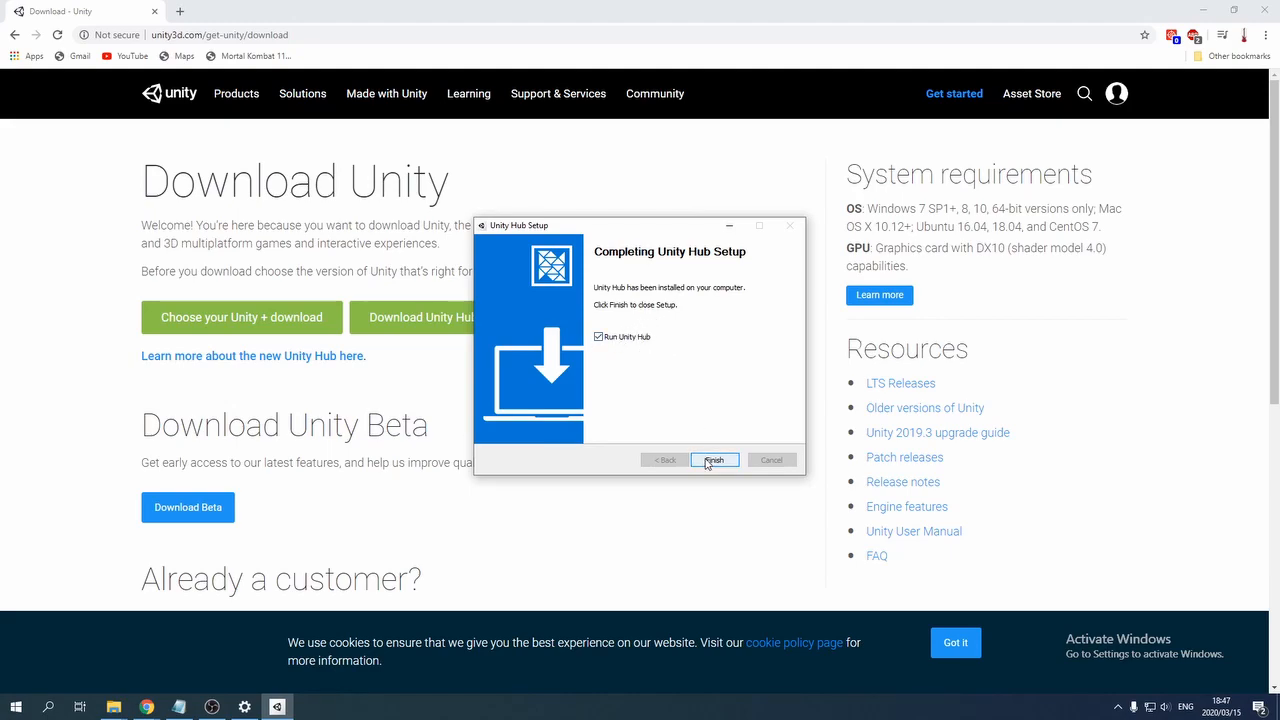
click(715, 462)
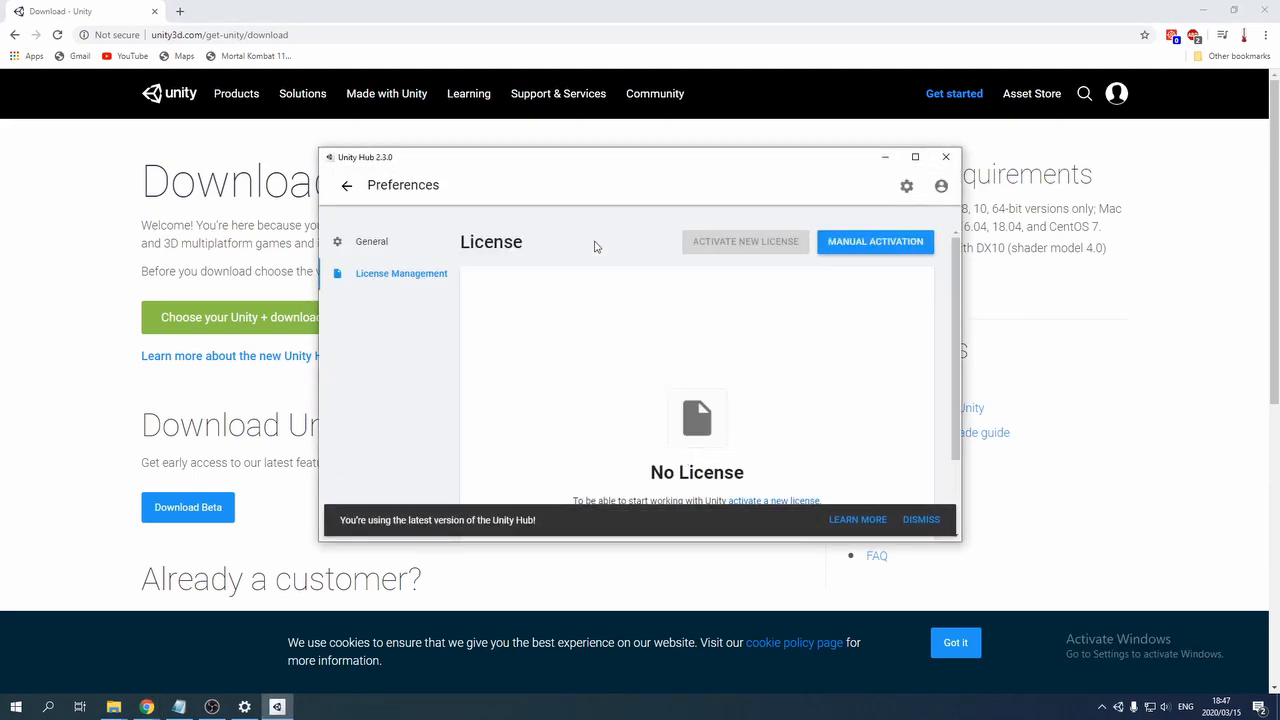
Step: Dismiss the latest-version notice, then choose Manage License and Login to reach Unity ID sign-in
scroll(845, 330, down, 1)
scroll(845, 330, up, 1)
scroll(857, 323, down, 1)
scroll(857, 326, up, 1)
click(921, 520)
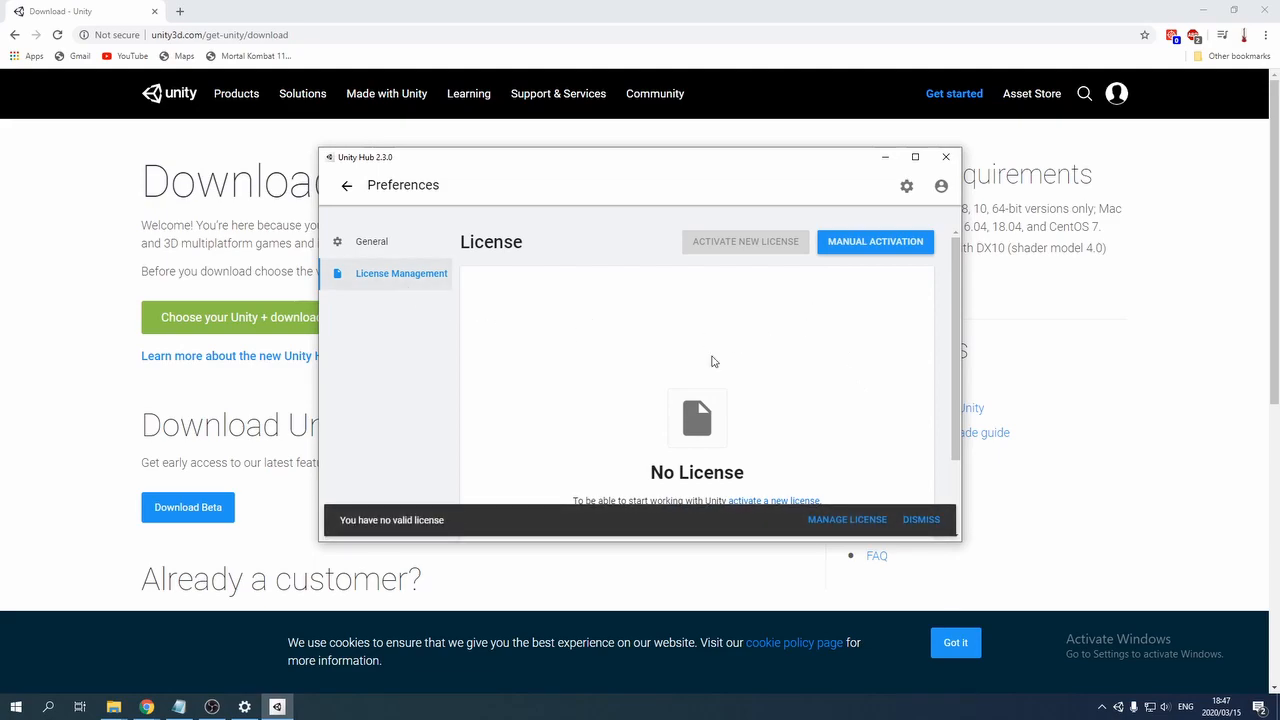
click(849, 521)
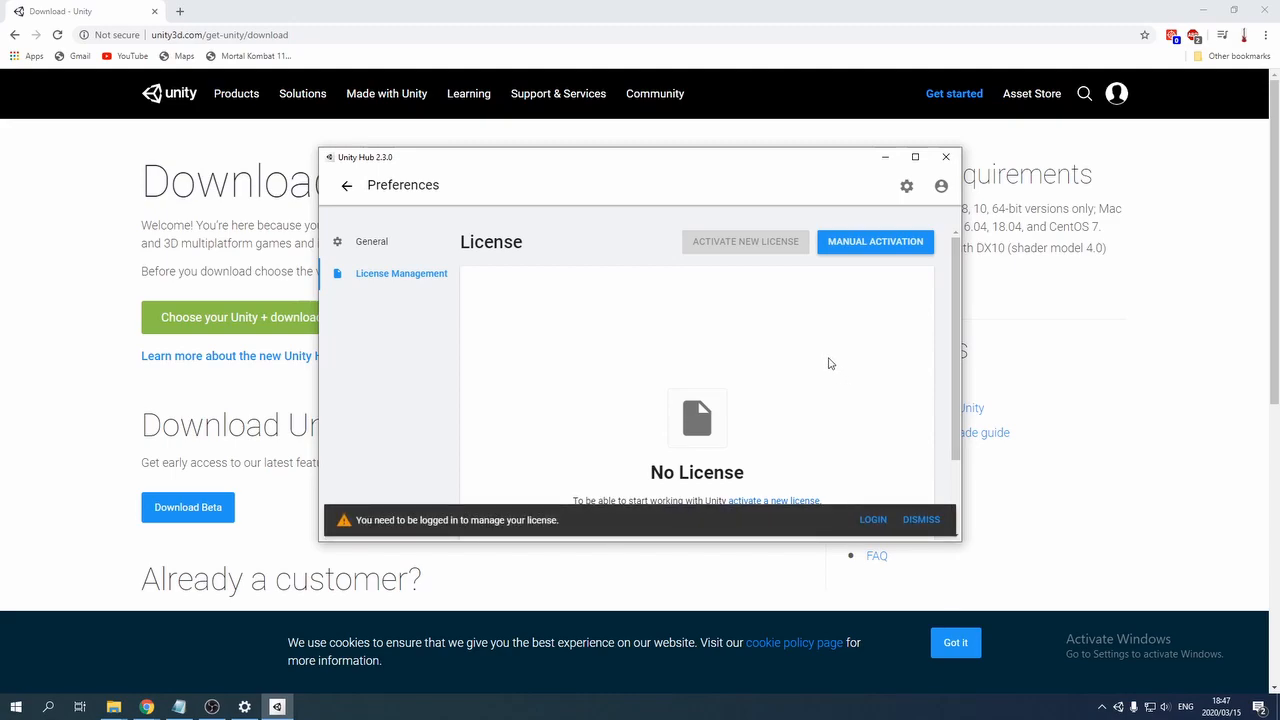
click(872, 520)
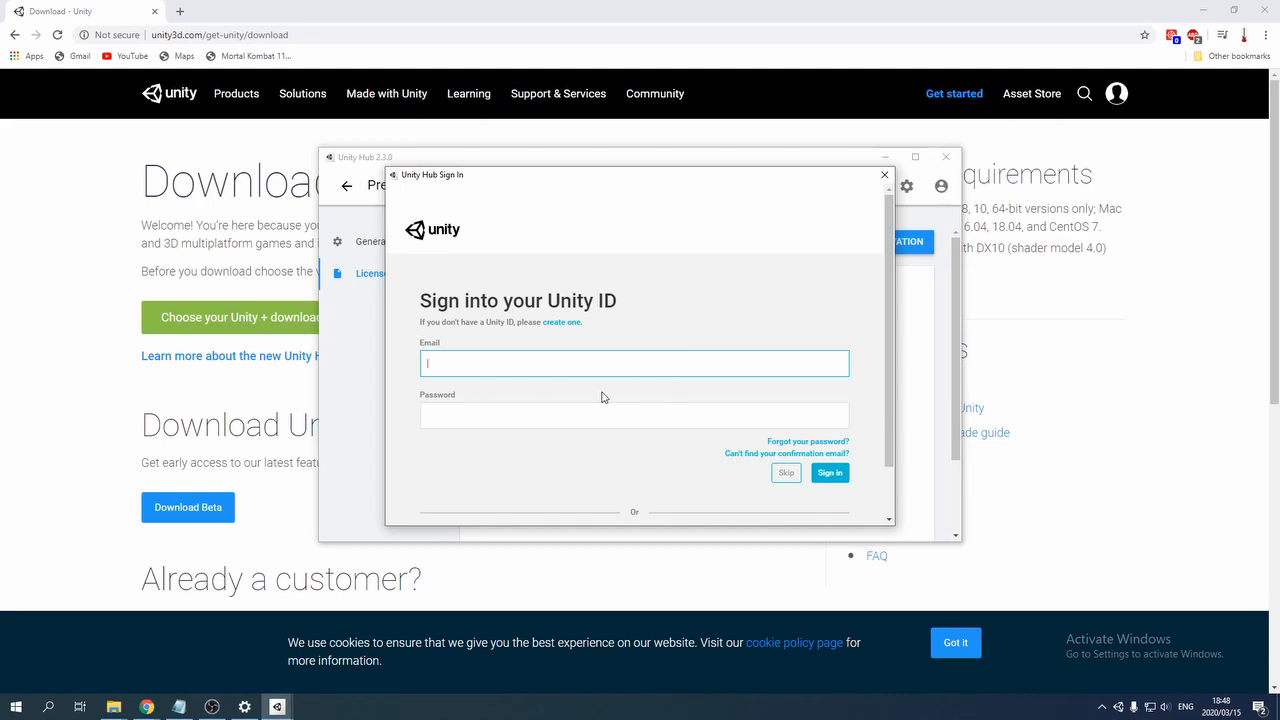
Step: Sign in with Google, entering the account e-mail and password
scroll(718, 405, down, 1)
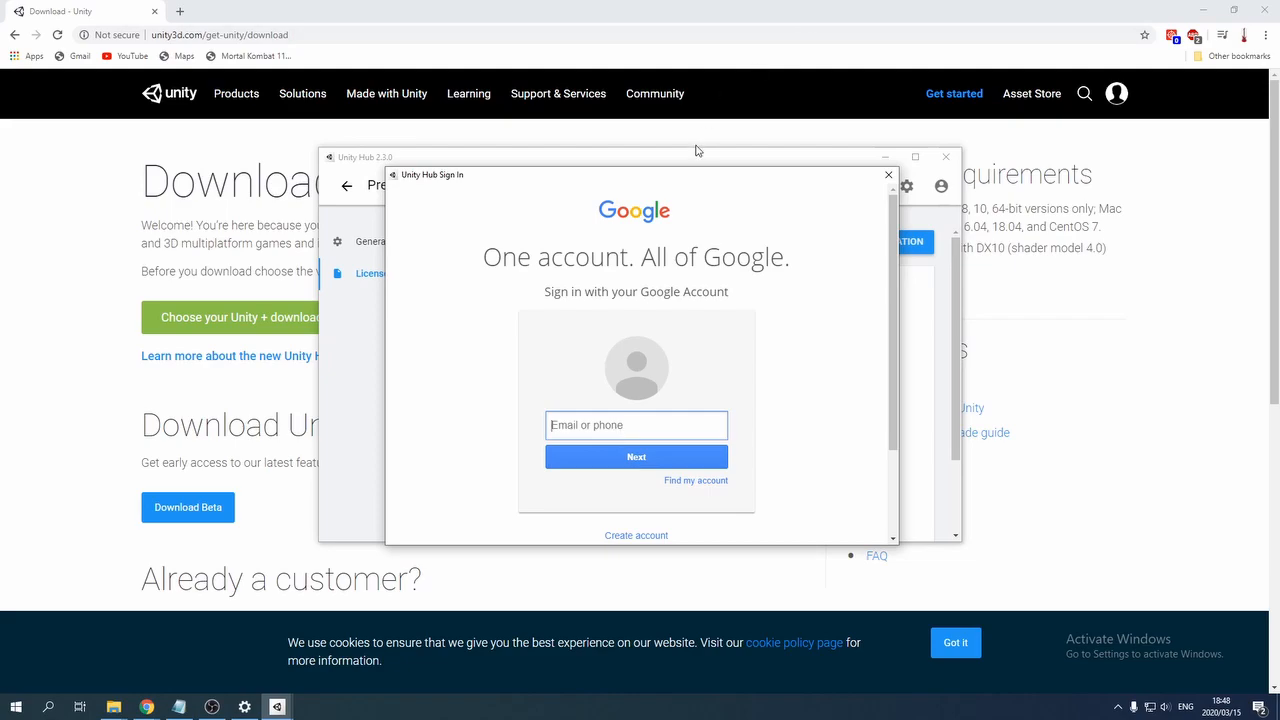
click(664, 456)
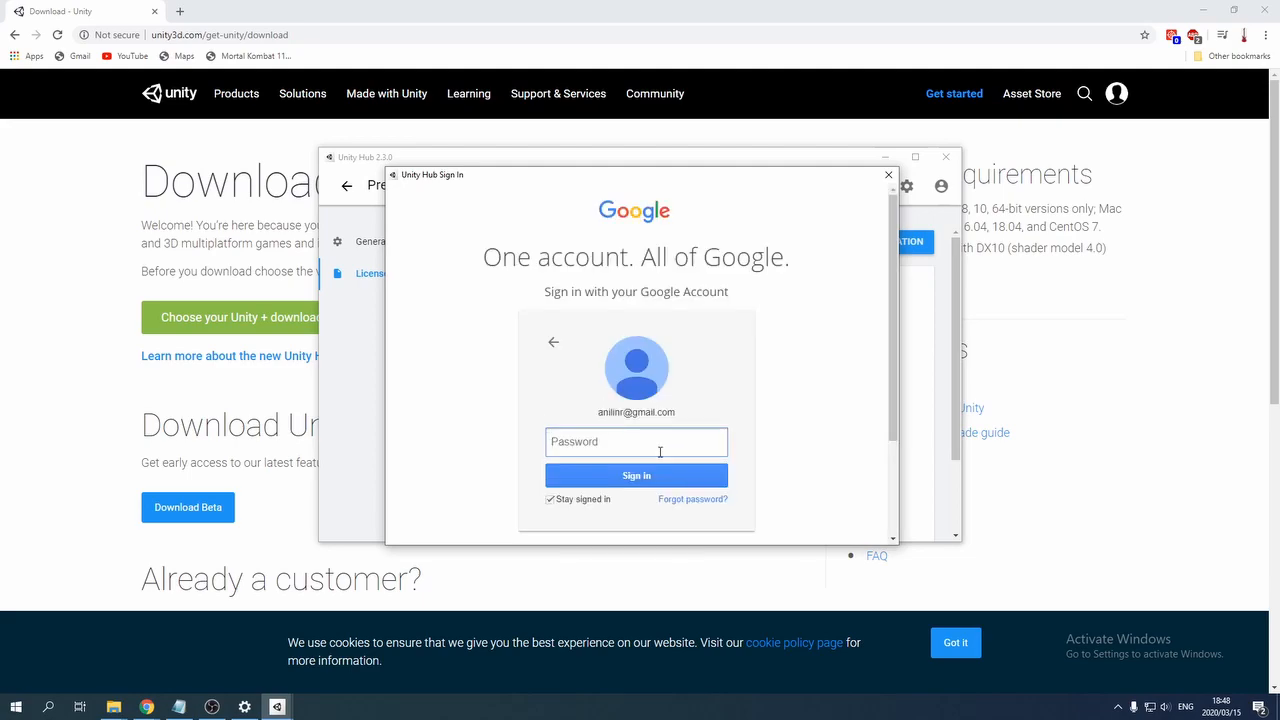
text(****)
key(Return)
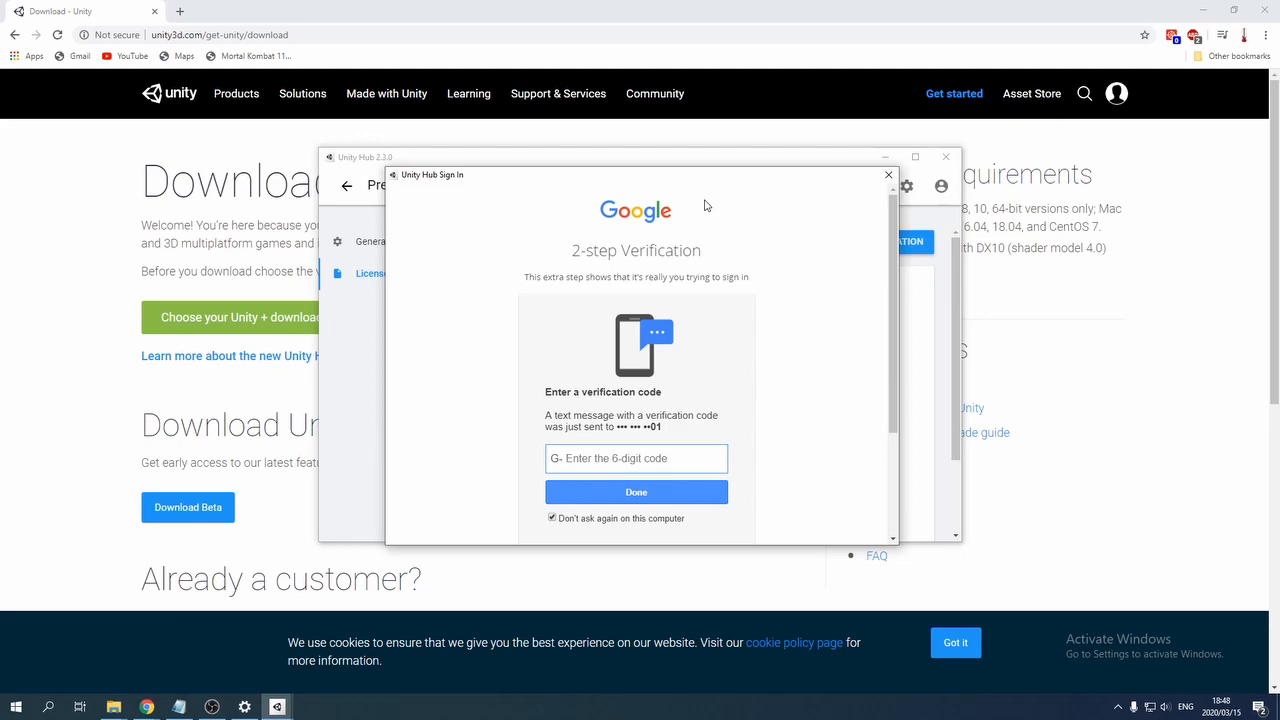
Step: Enter the 2-step verification code and allow unity.com access to the Google account
click(643, 496)
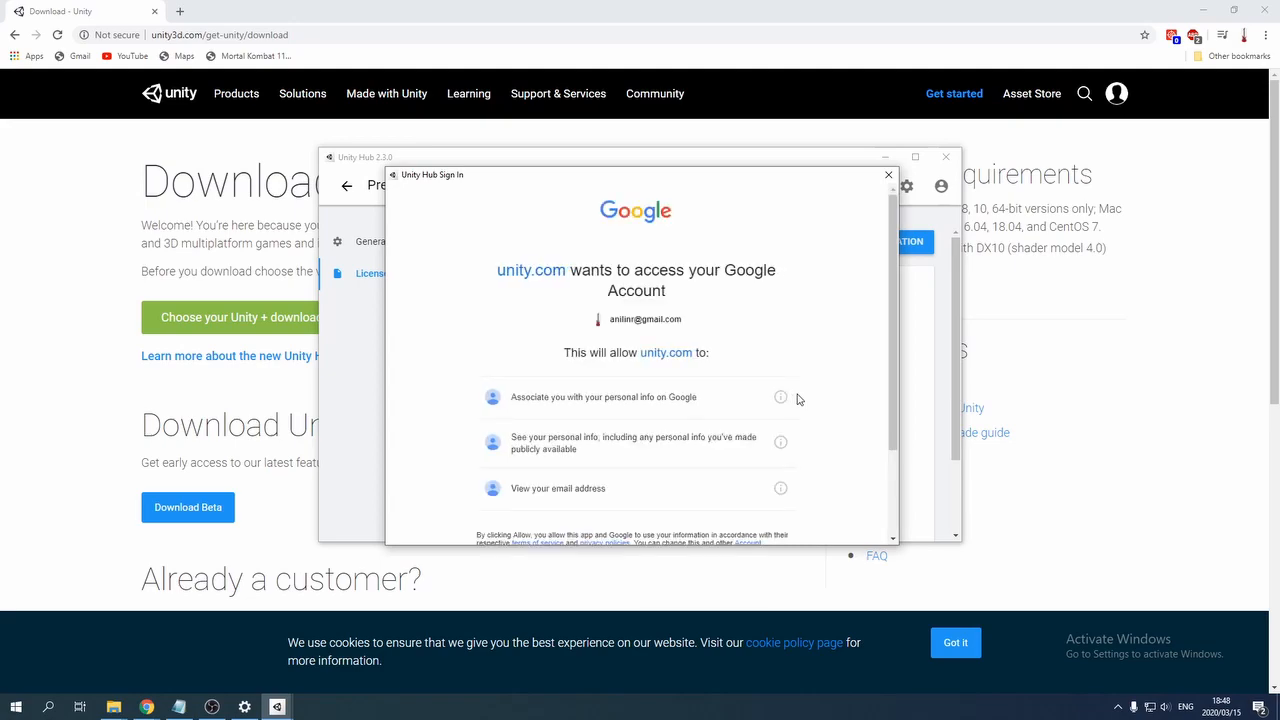
scroll(835, 430, down, 2)
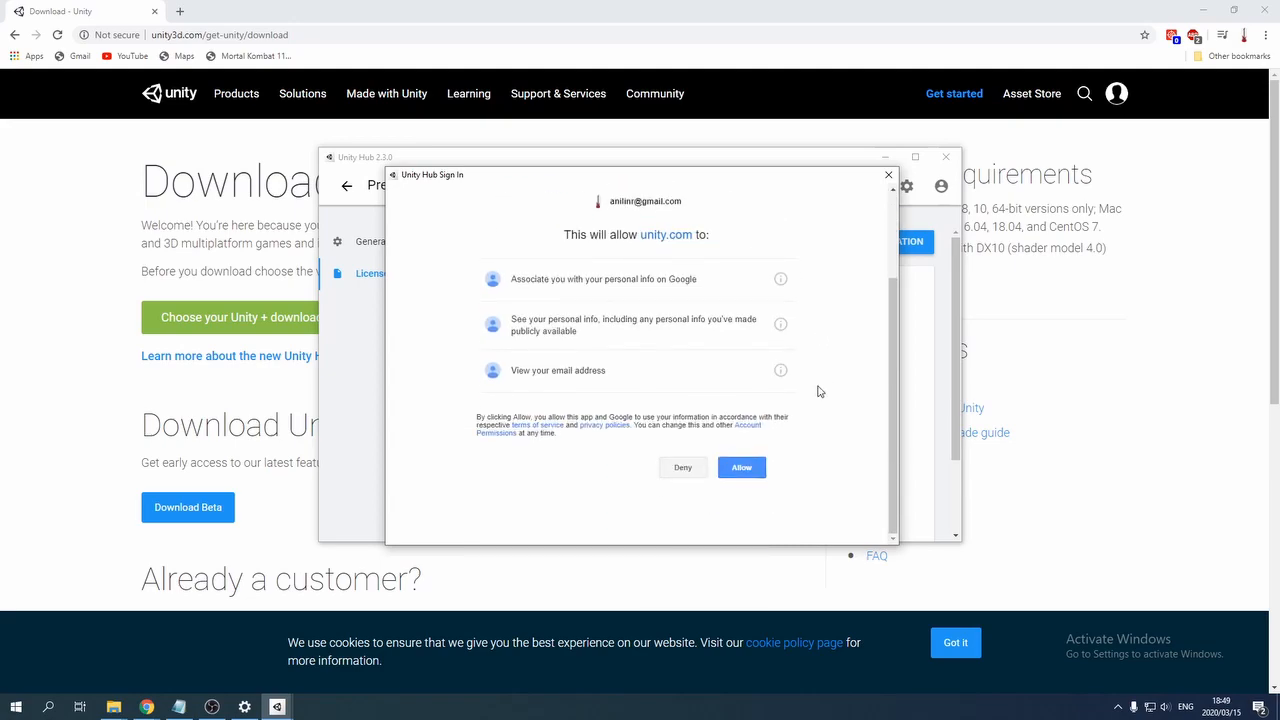
click(741, 468)
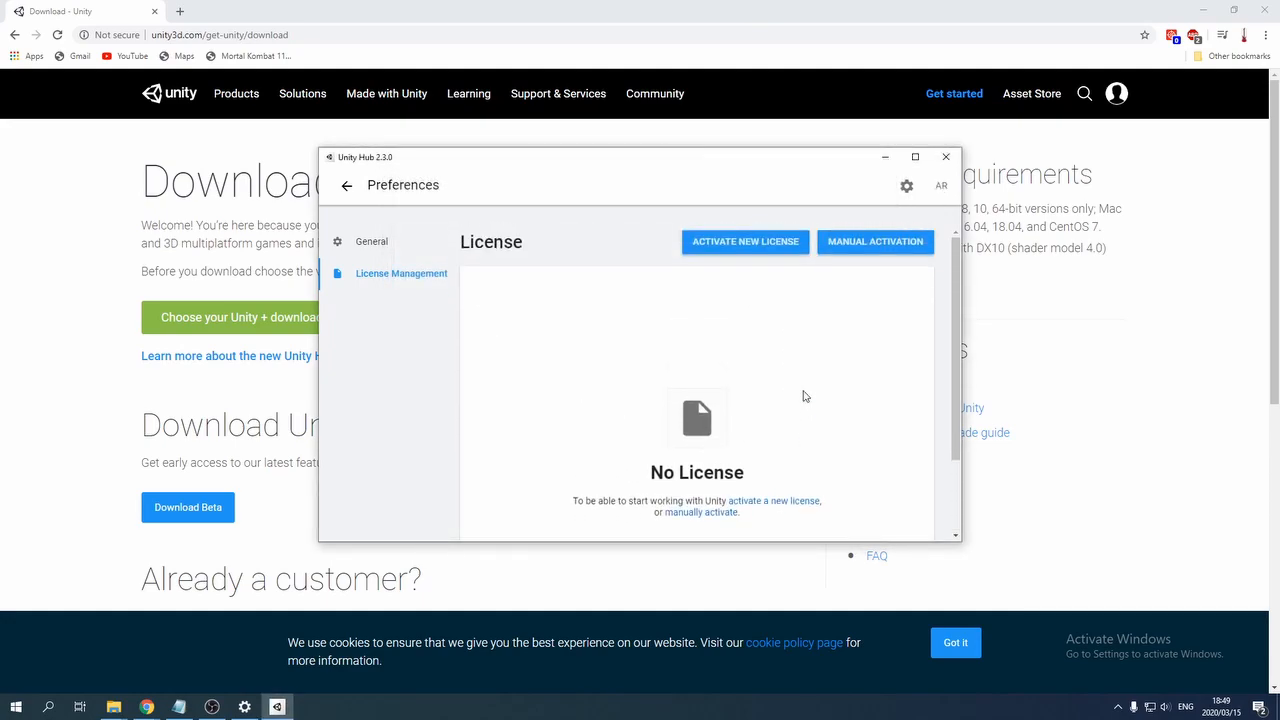
Step: Activate a new Unity Personal licence, declaring revenue under $100,000
click(743, 238)
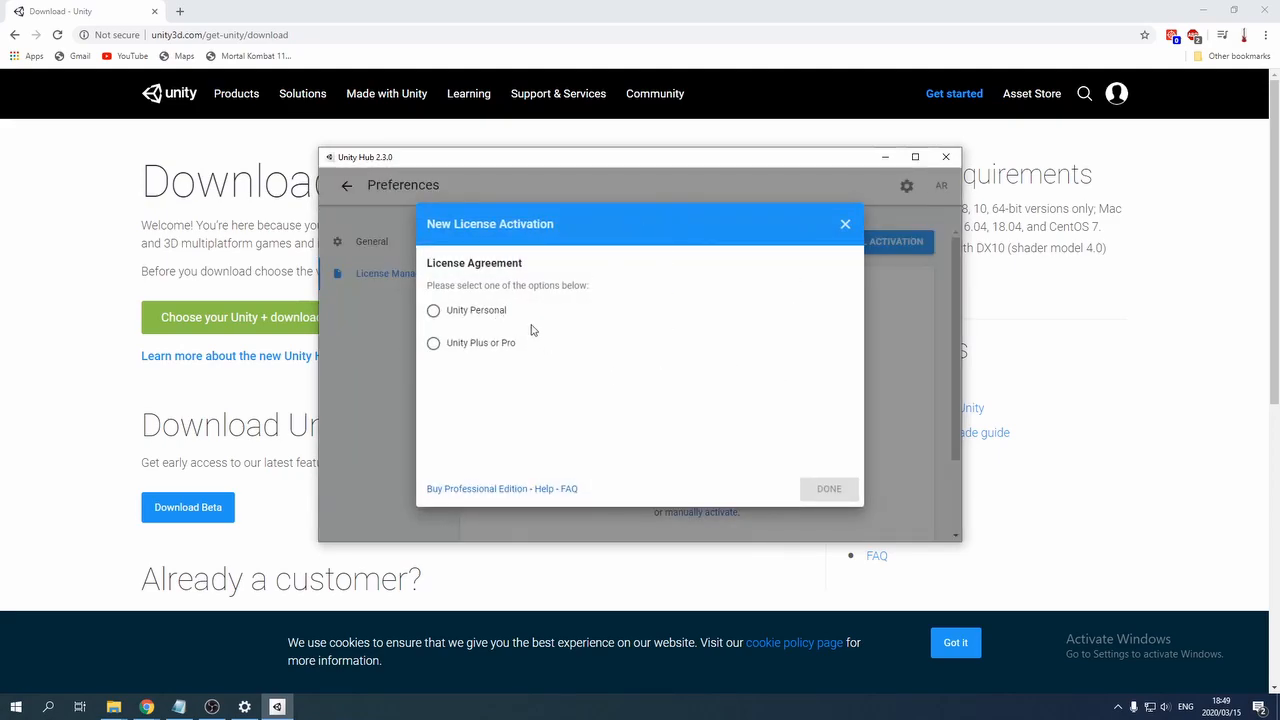
click(487, 316)
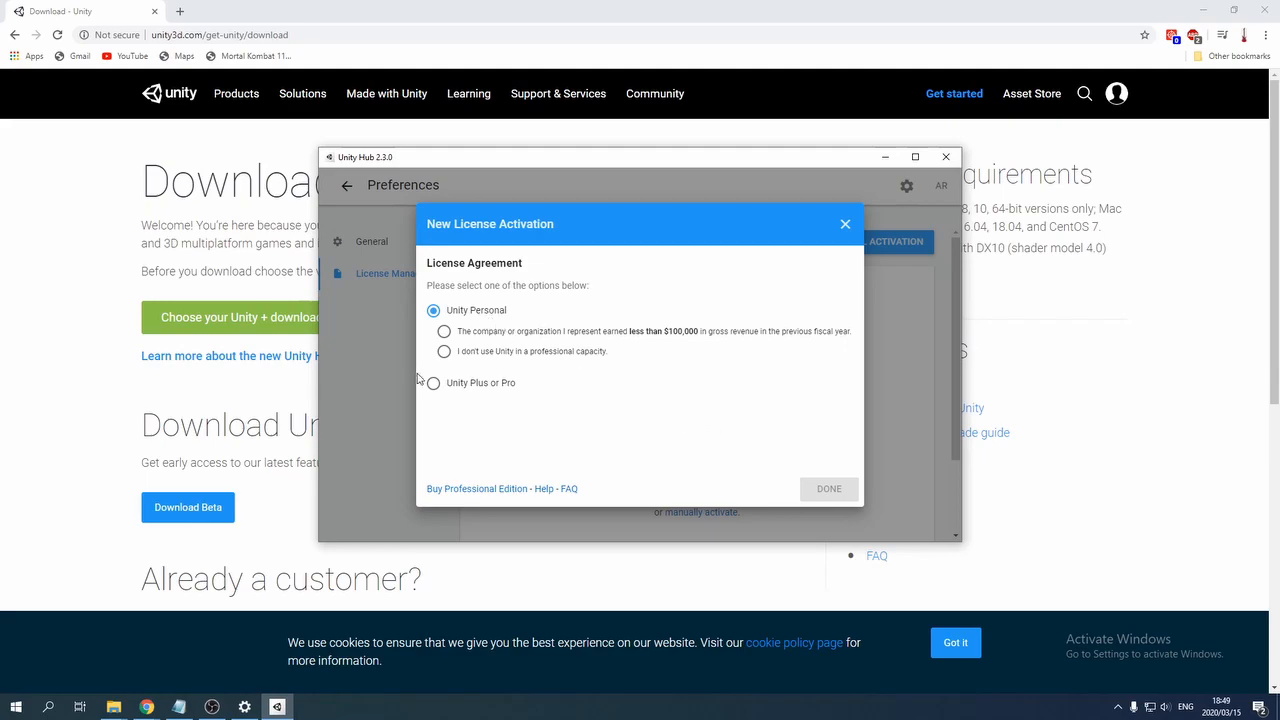
click(601, 333)
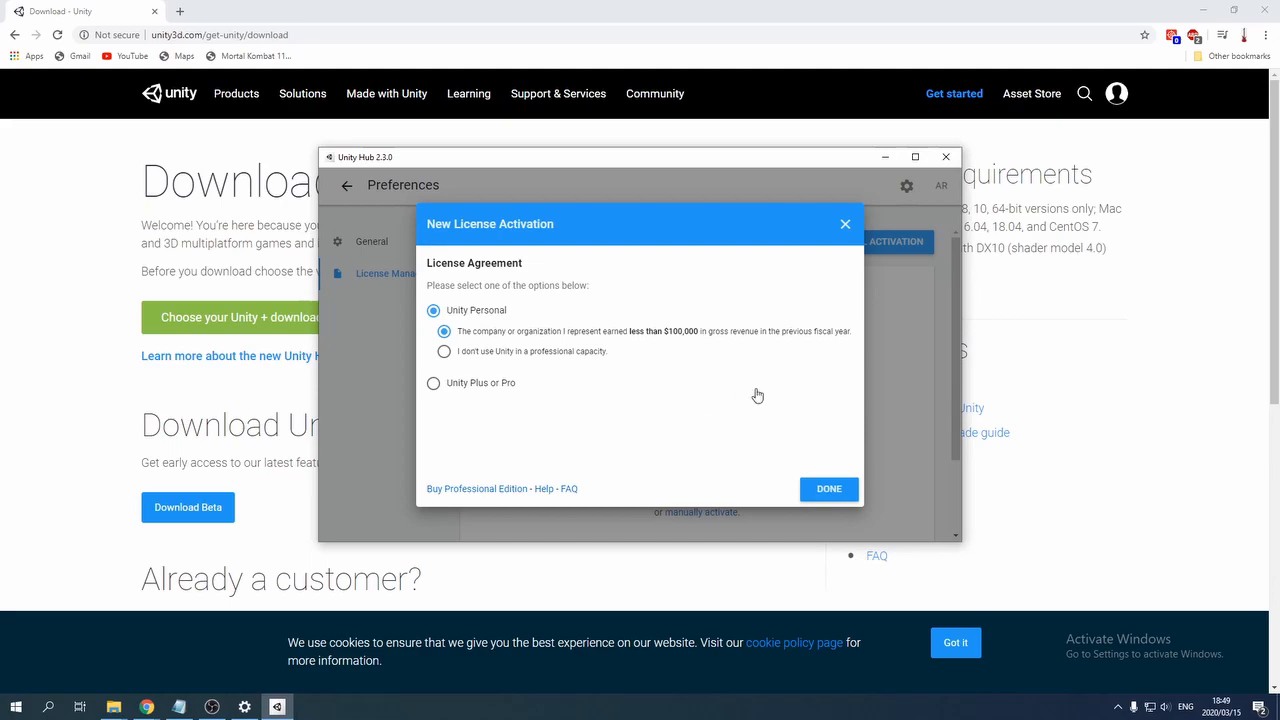
click(829, 489)
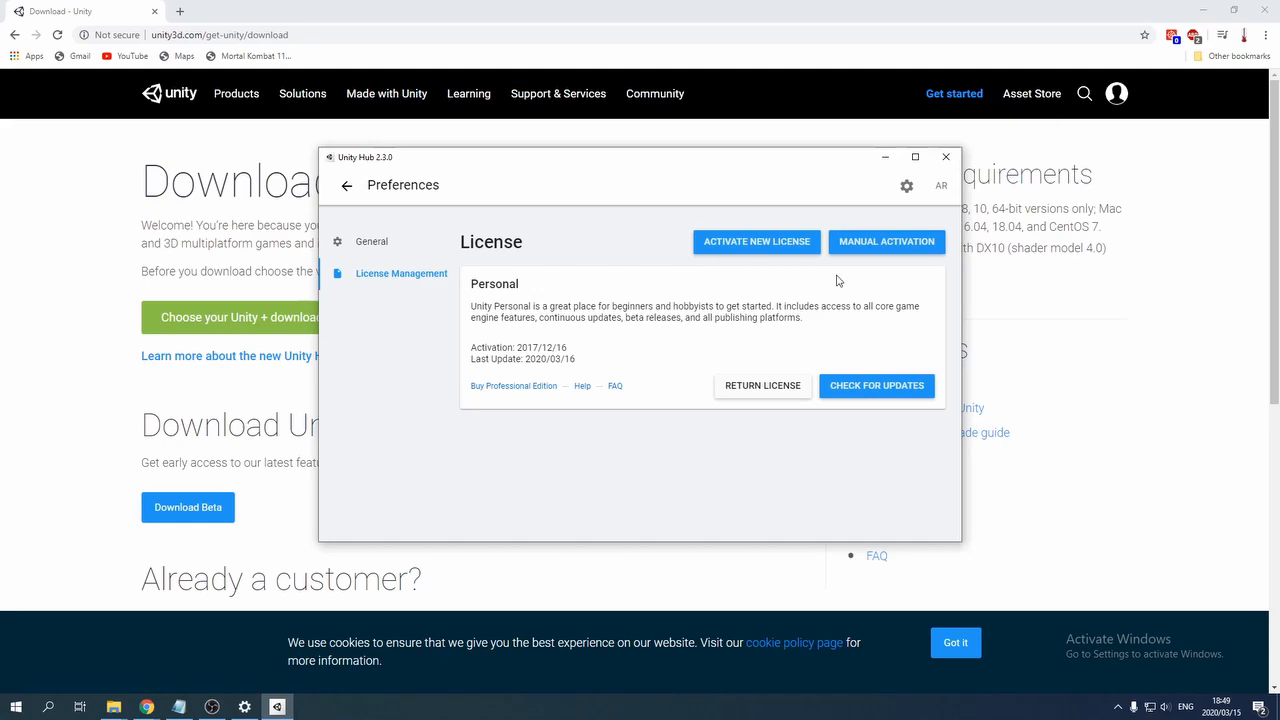
Step: Browse for the Unity Editors folder and navigate to D:\Program Files
click(371, 245)
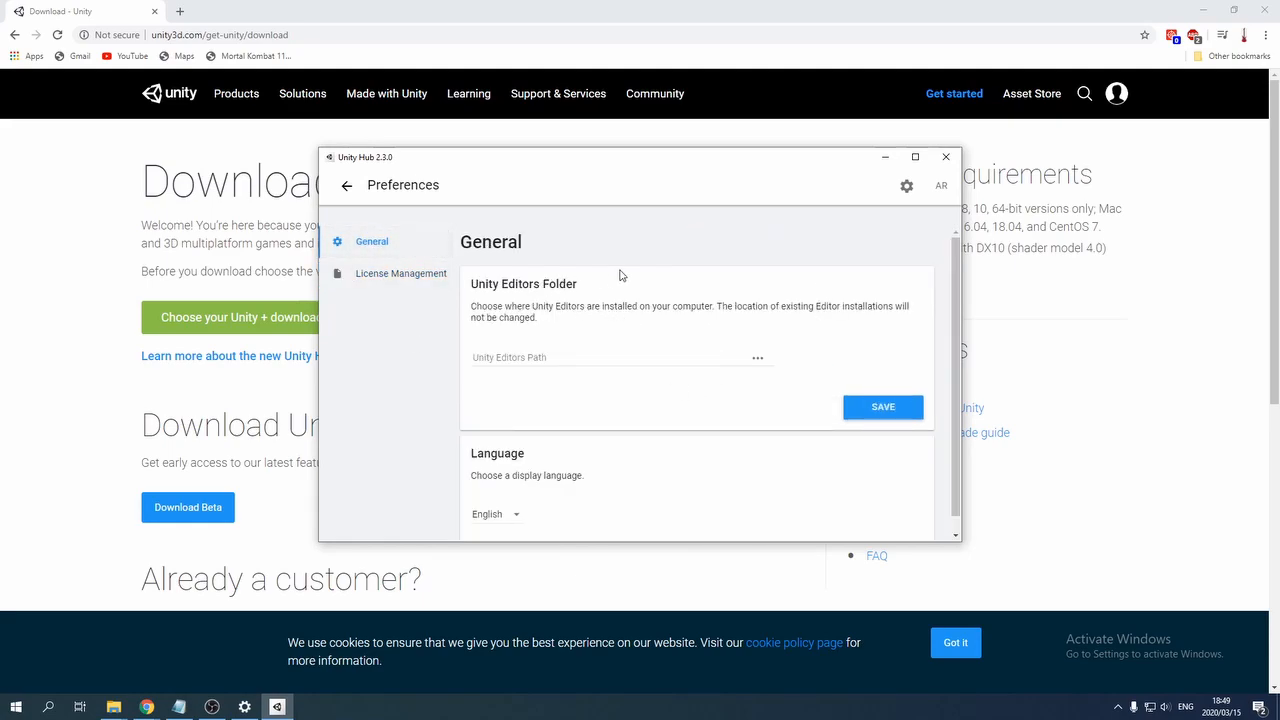
click(579, 358)
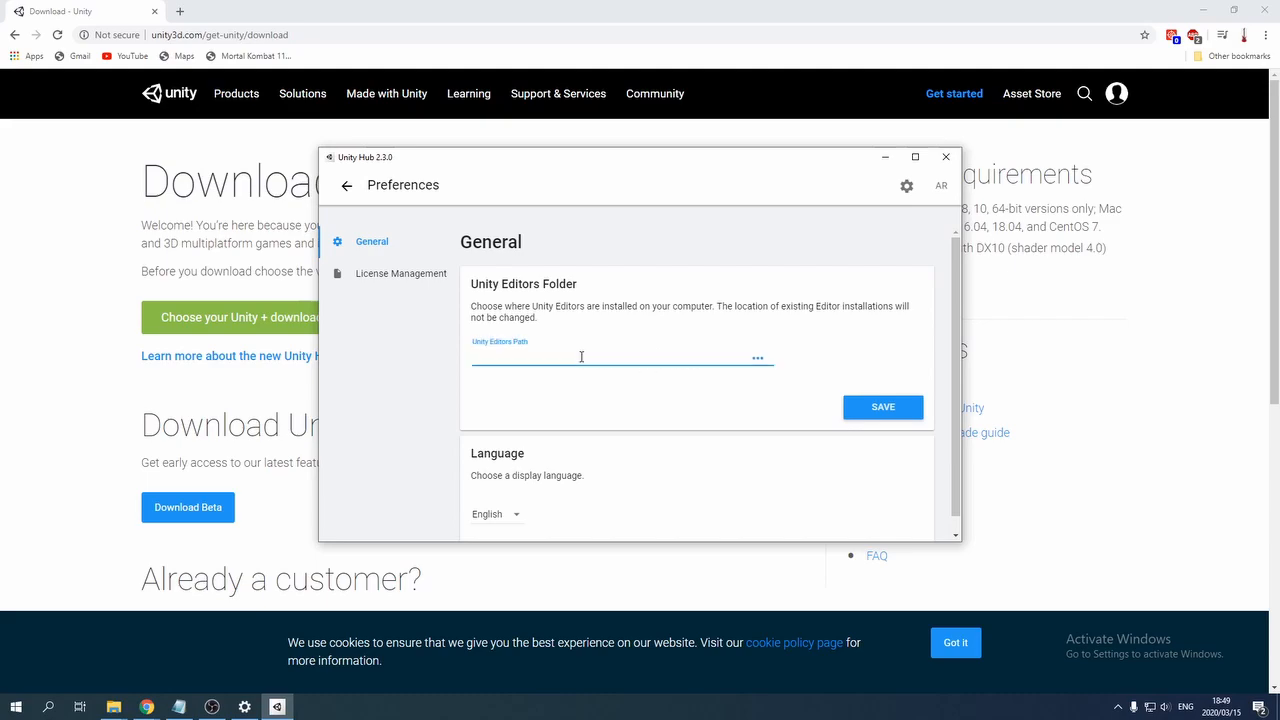
click(758, 357)
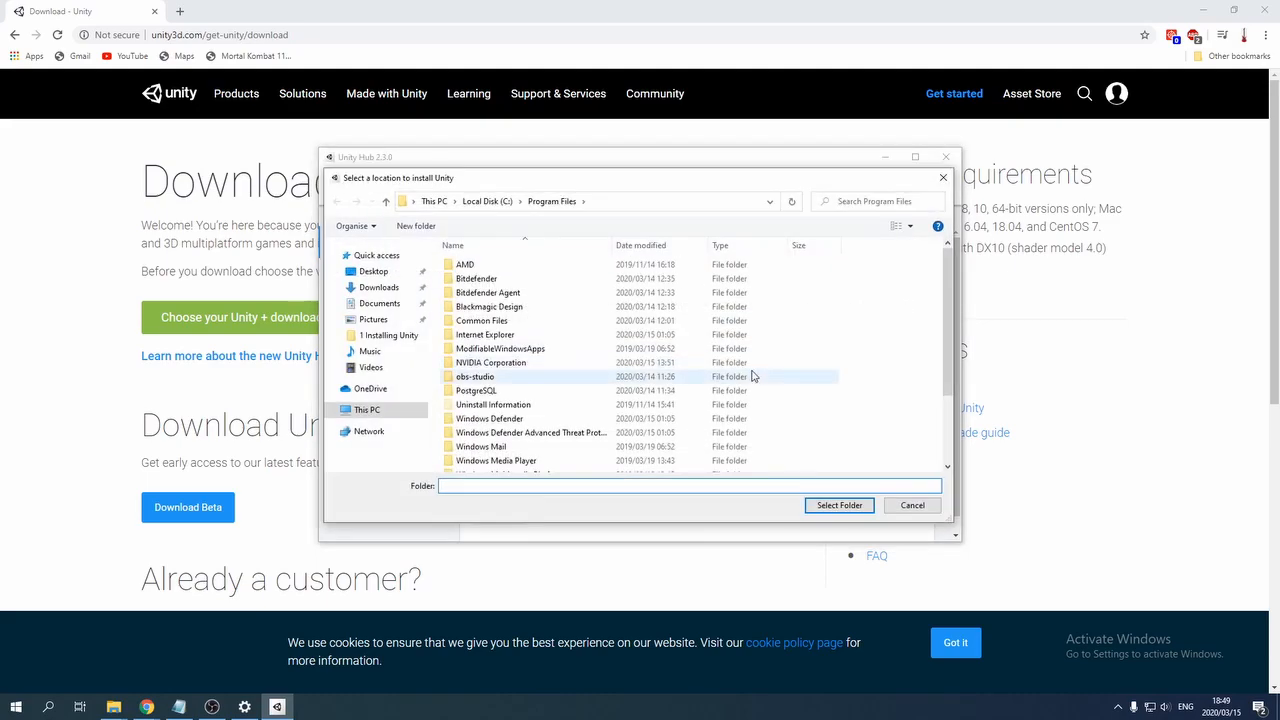
click(346, 411)
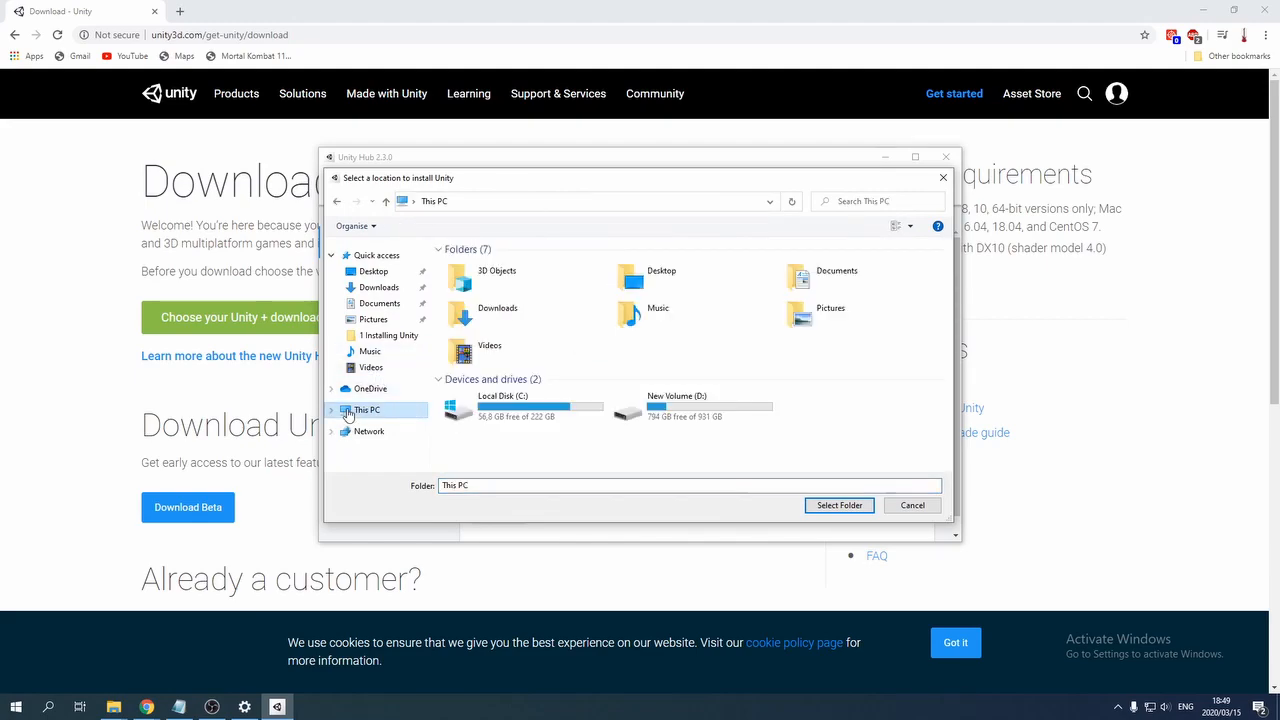
double_click(666, 380)
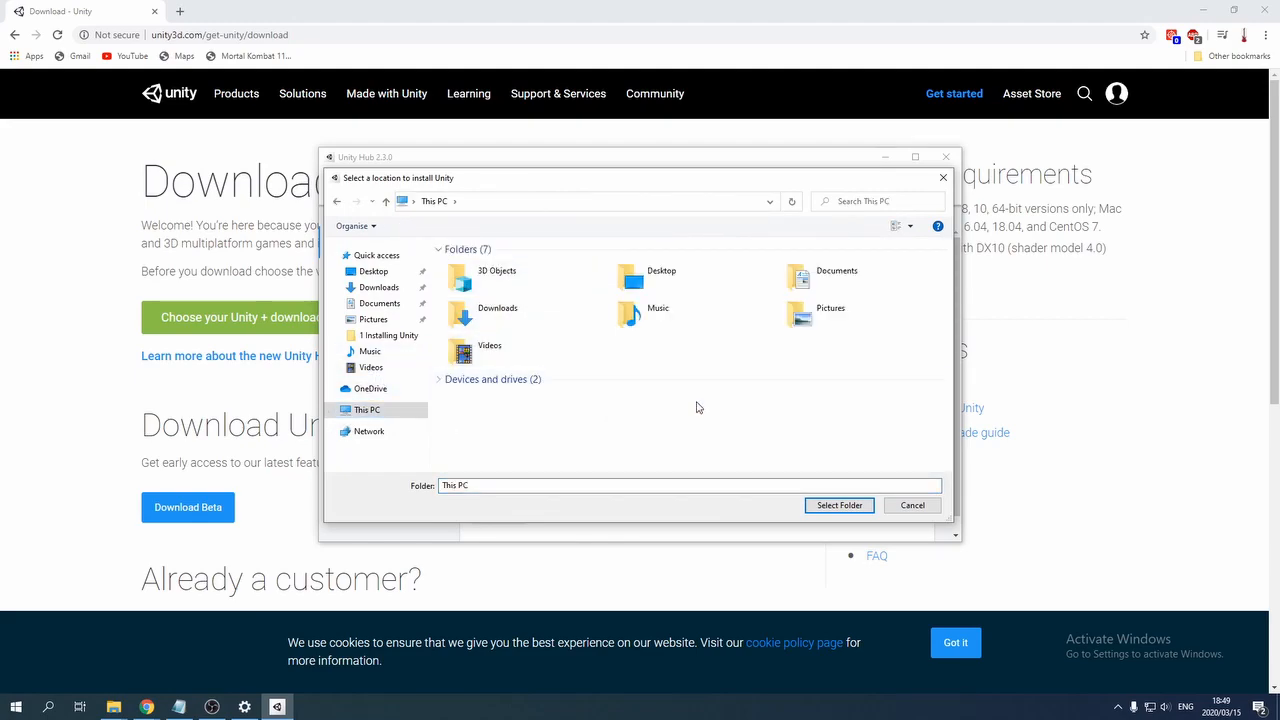
click(437, 379)
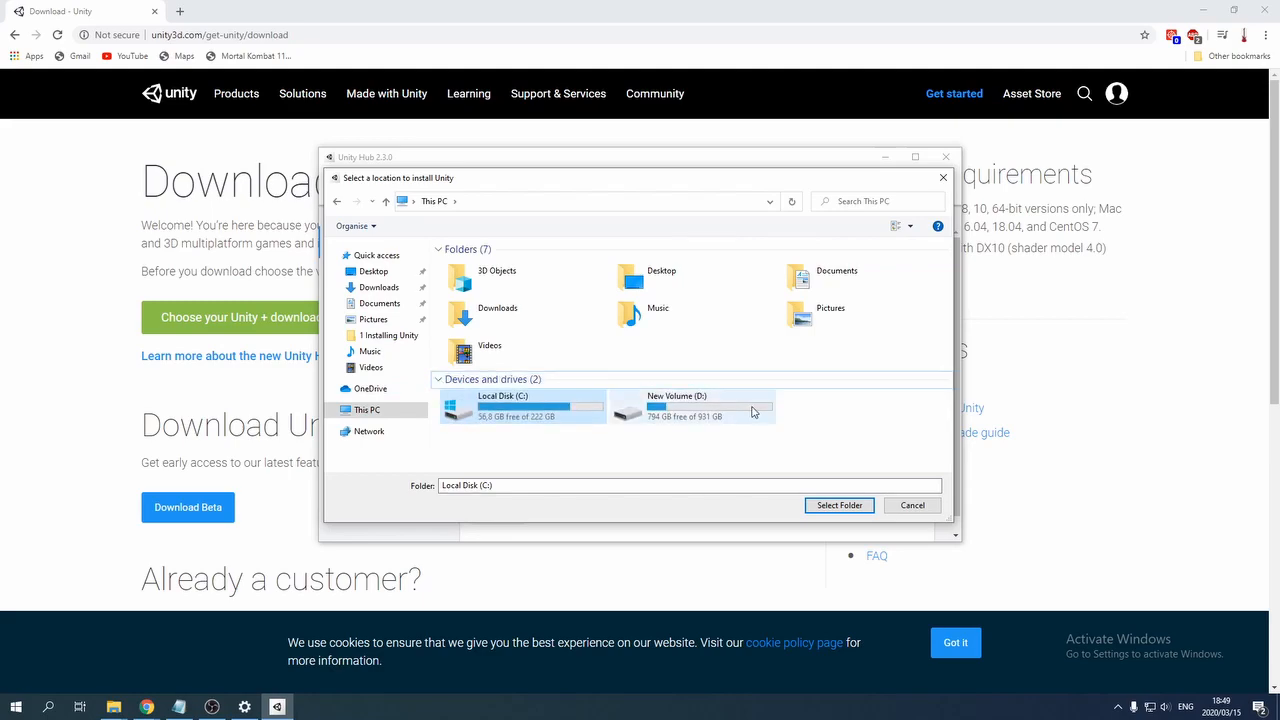
double_click(752, 411)
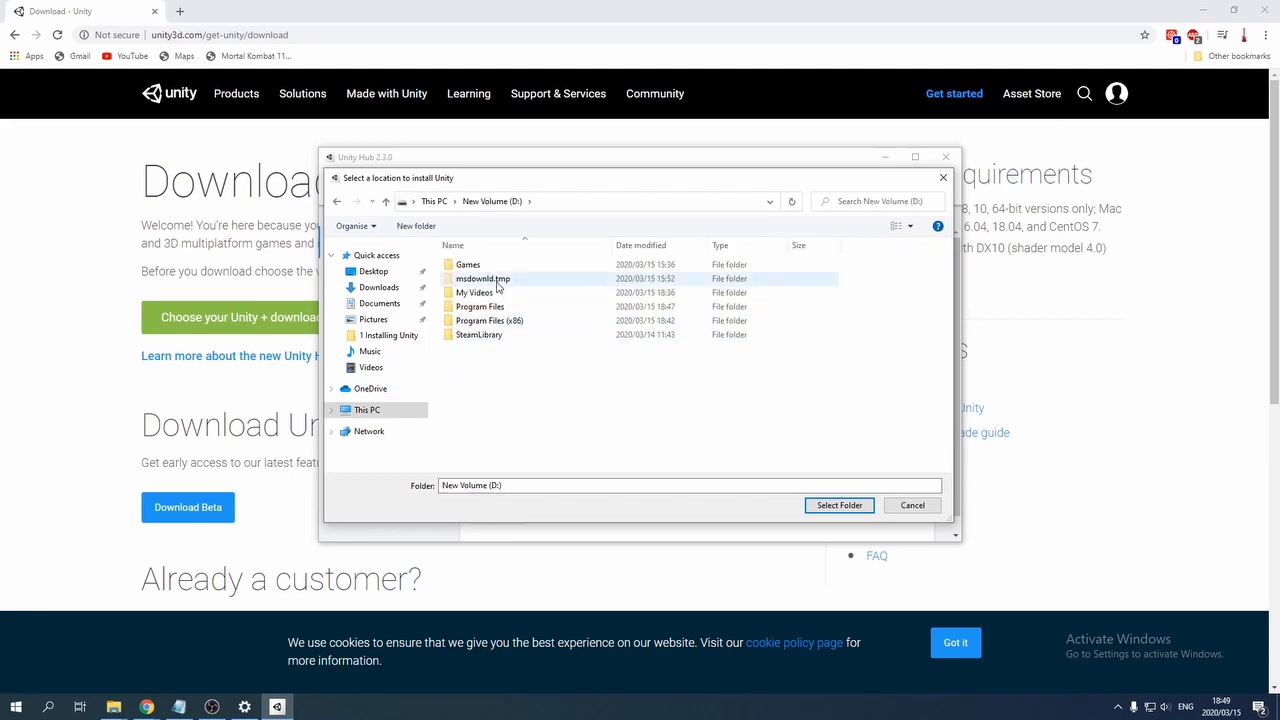
click(490, 320)
double_click(490, 309)
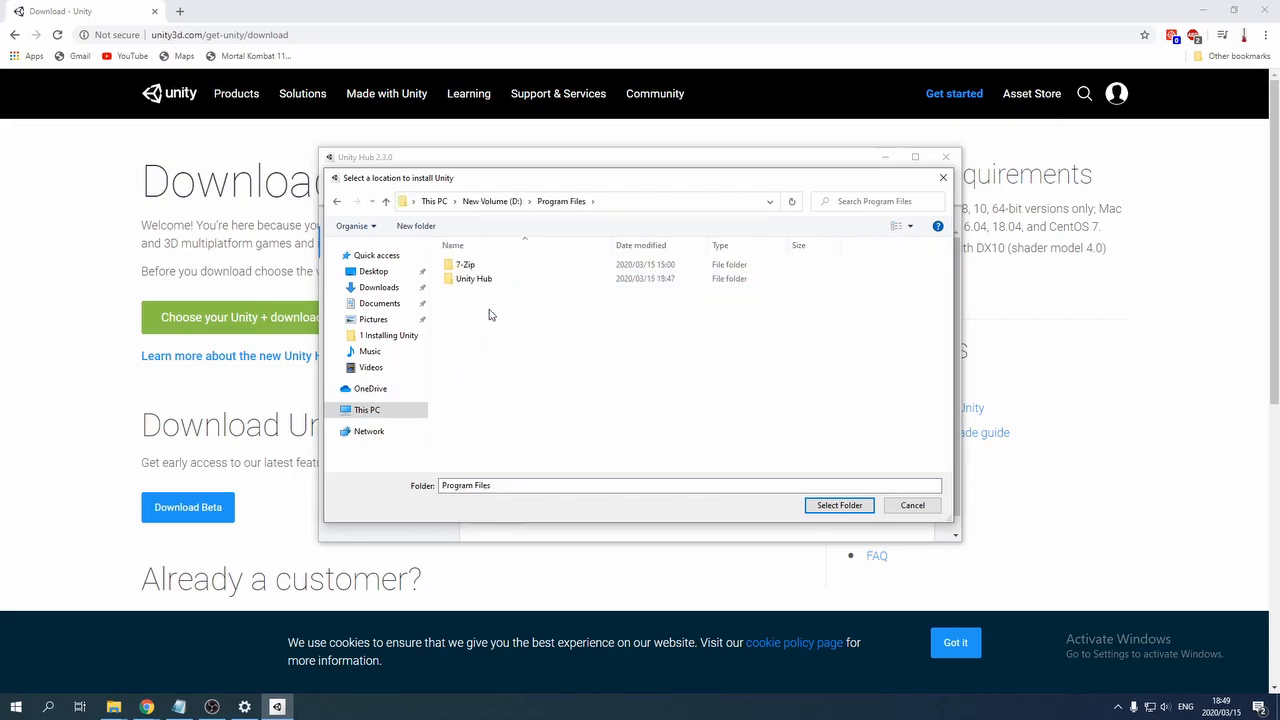
Step: Create a new folder named Unity in Program Files and select it as the editors location
right_click(477, 355)
mouse_move(563, 494)
click(655, 494)
text(Unity)
key(Return)
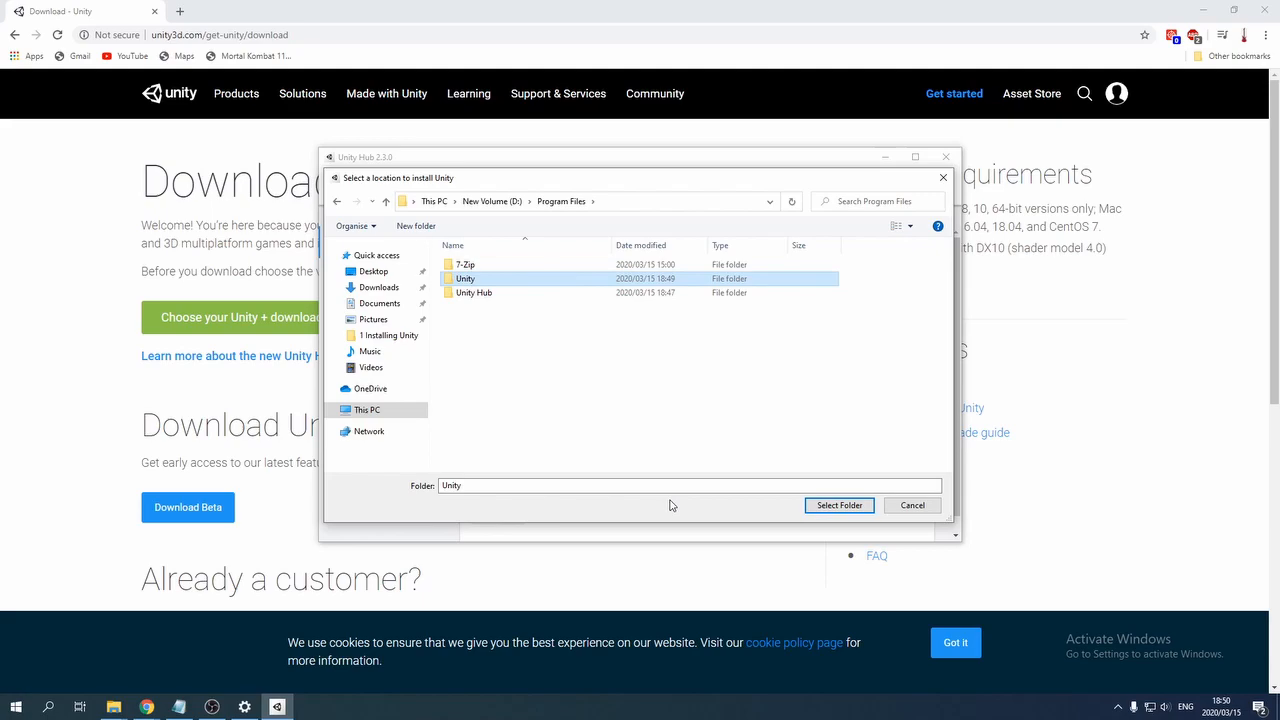
key(Return)
click(839, 505)
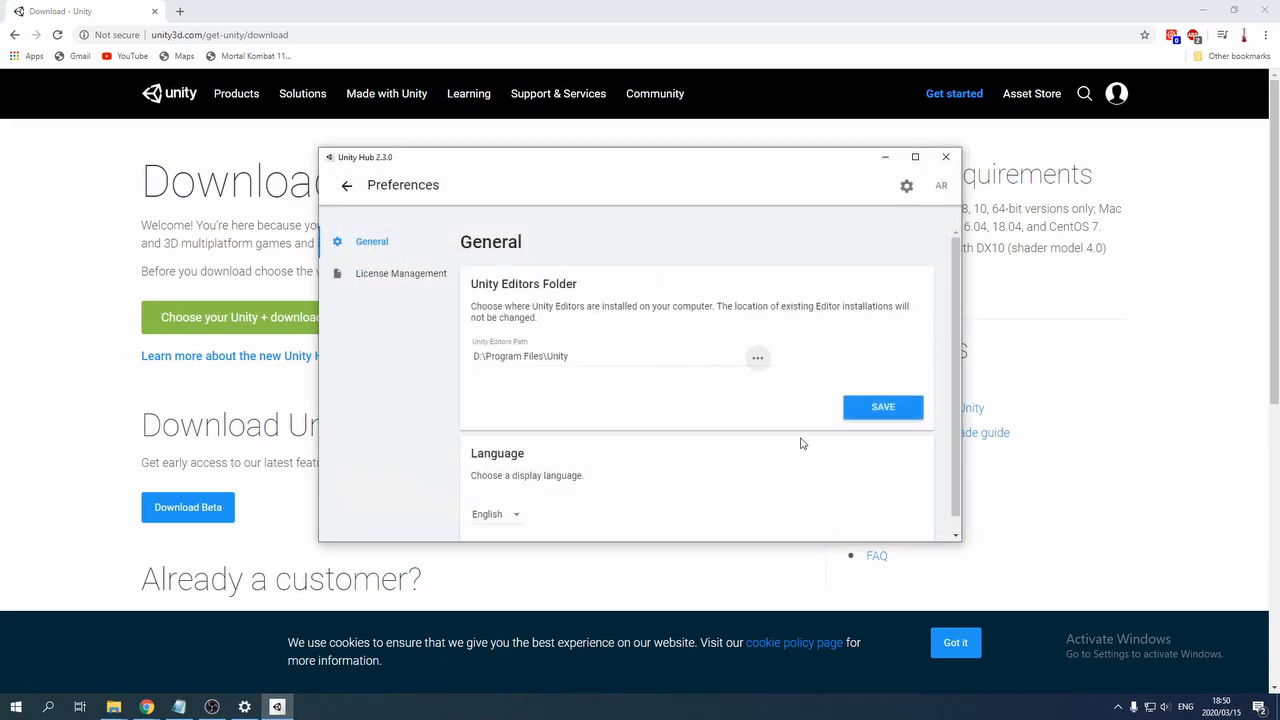
Step: Save D:\Program Files\Unity as the Unity Editors path
click(865, 417)
scroll(656, 347, down, 1)
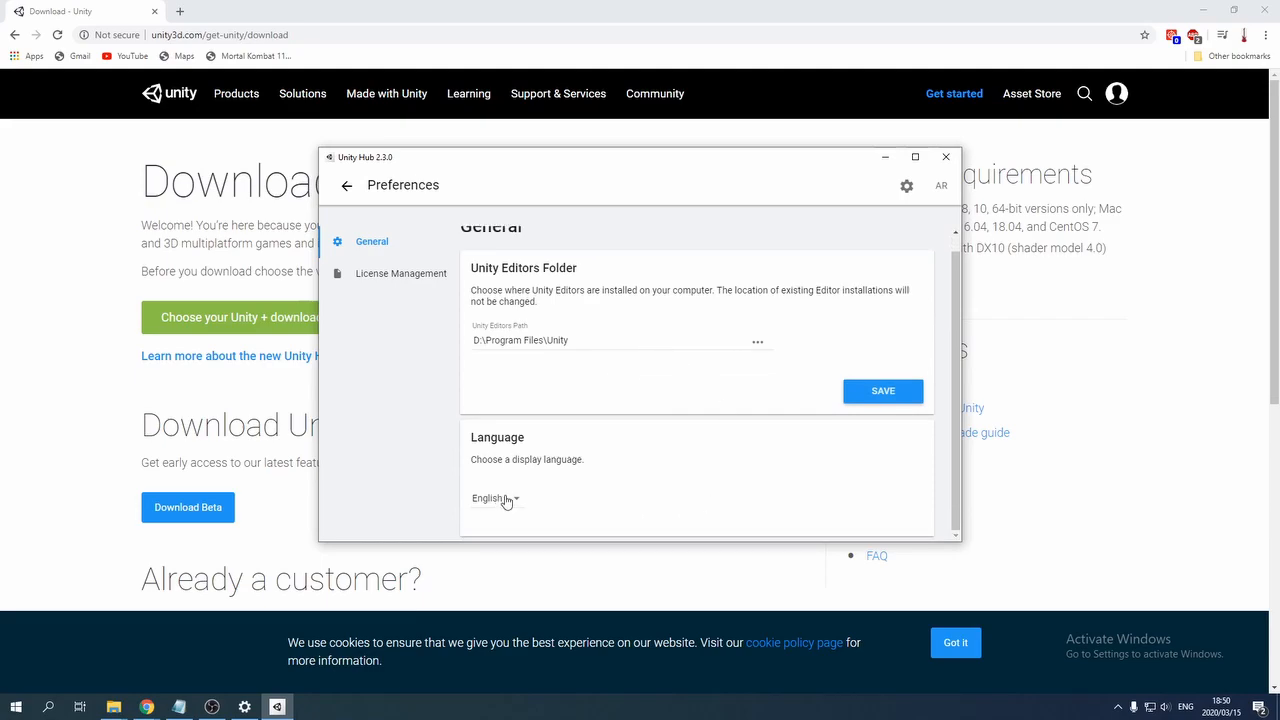
scroll(814, 365, up, 1)
scroll(814, 365, up, 1)
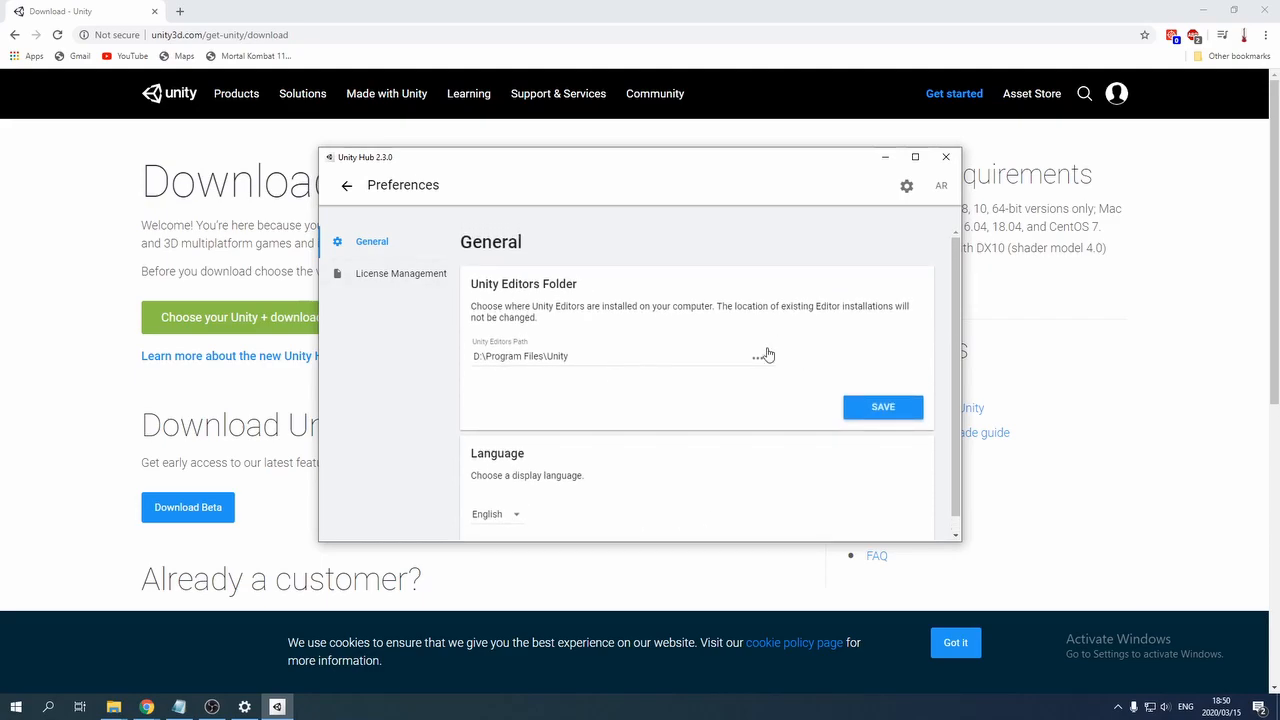
Step: Leave Preferences and go to the Installs page via the Learn page
click(346, 186)
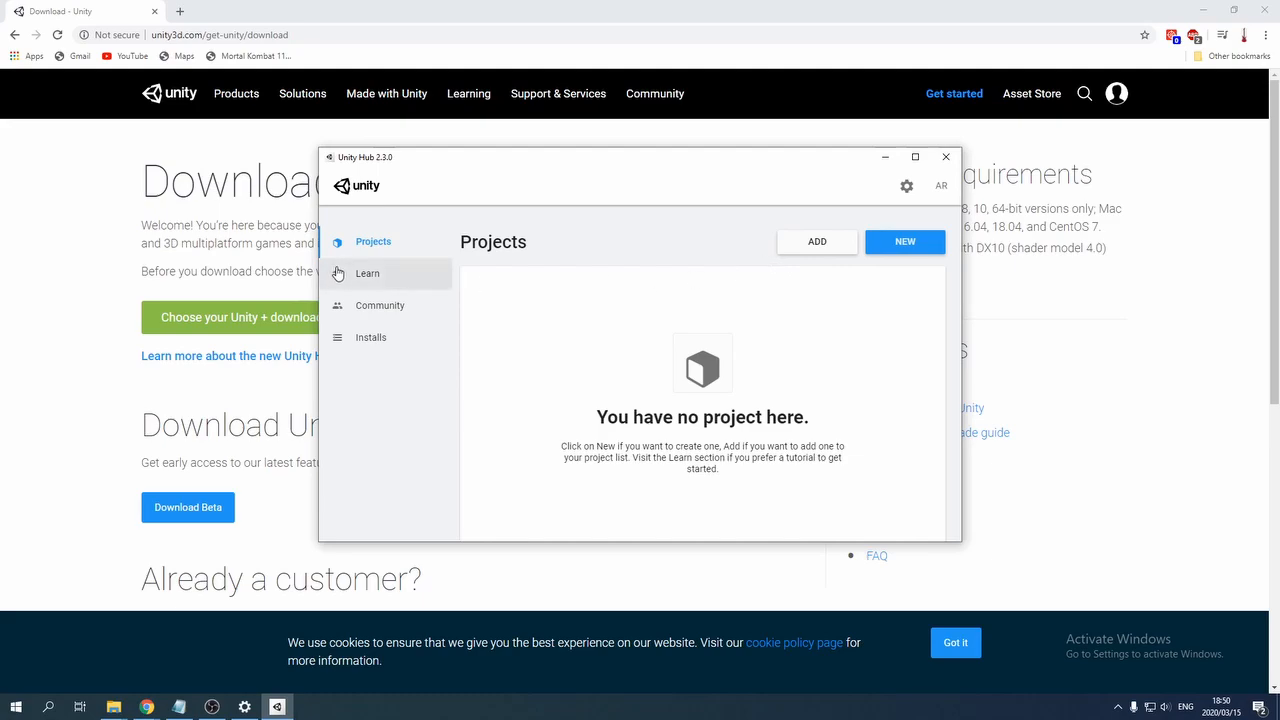
click(369, 279)
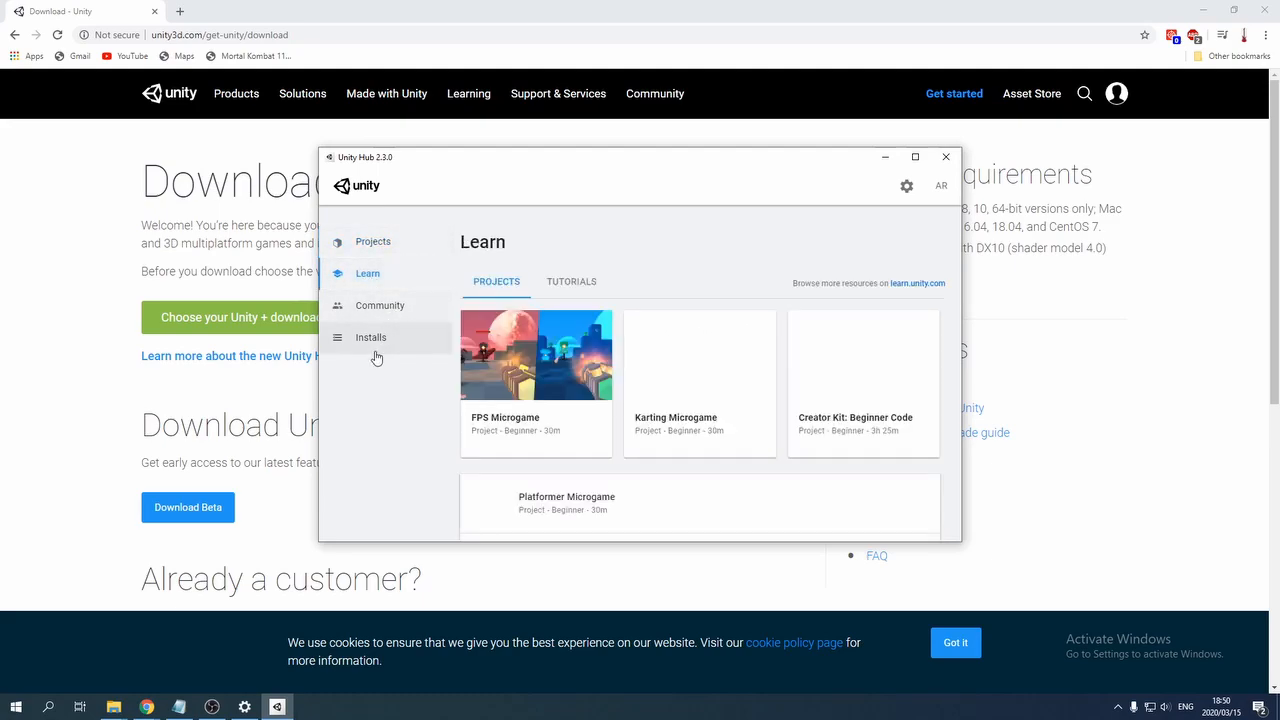
click(372, 340)
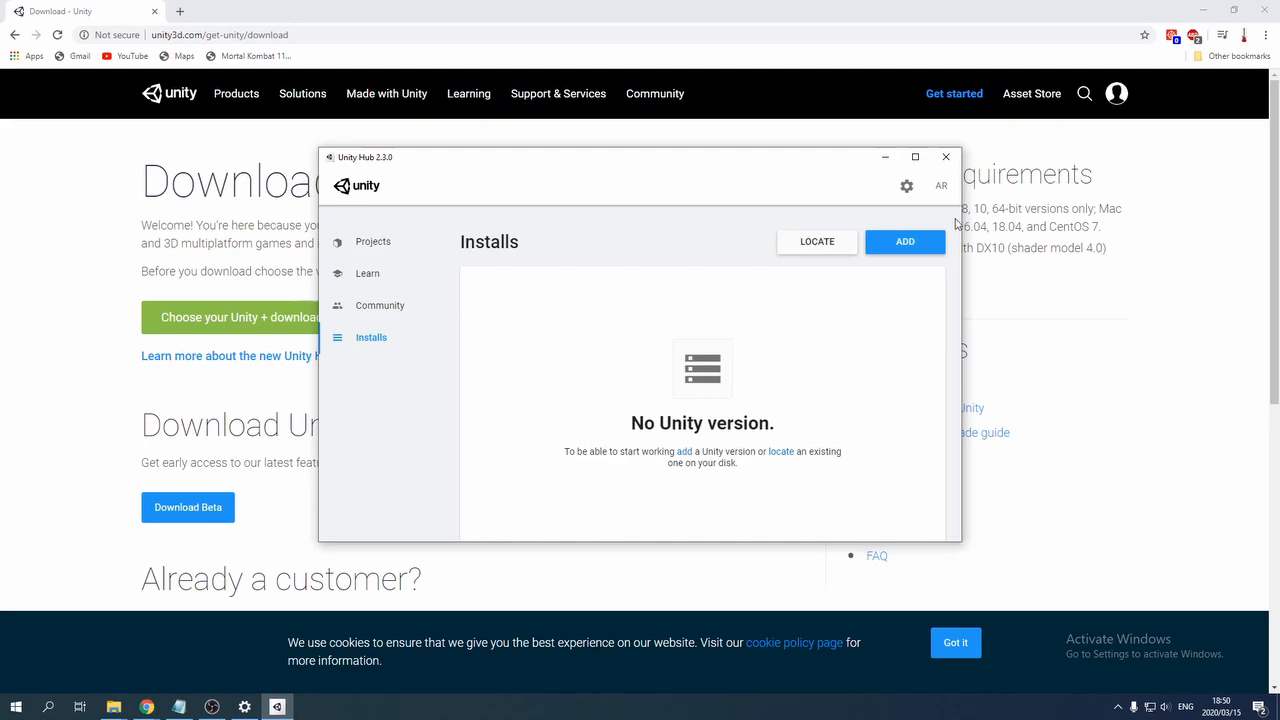
Step: Open the Add Unity Version dialog from the Installs page
click(921, 245)
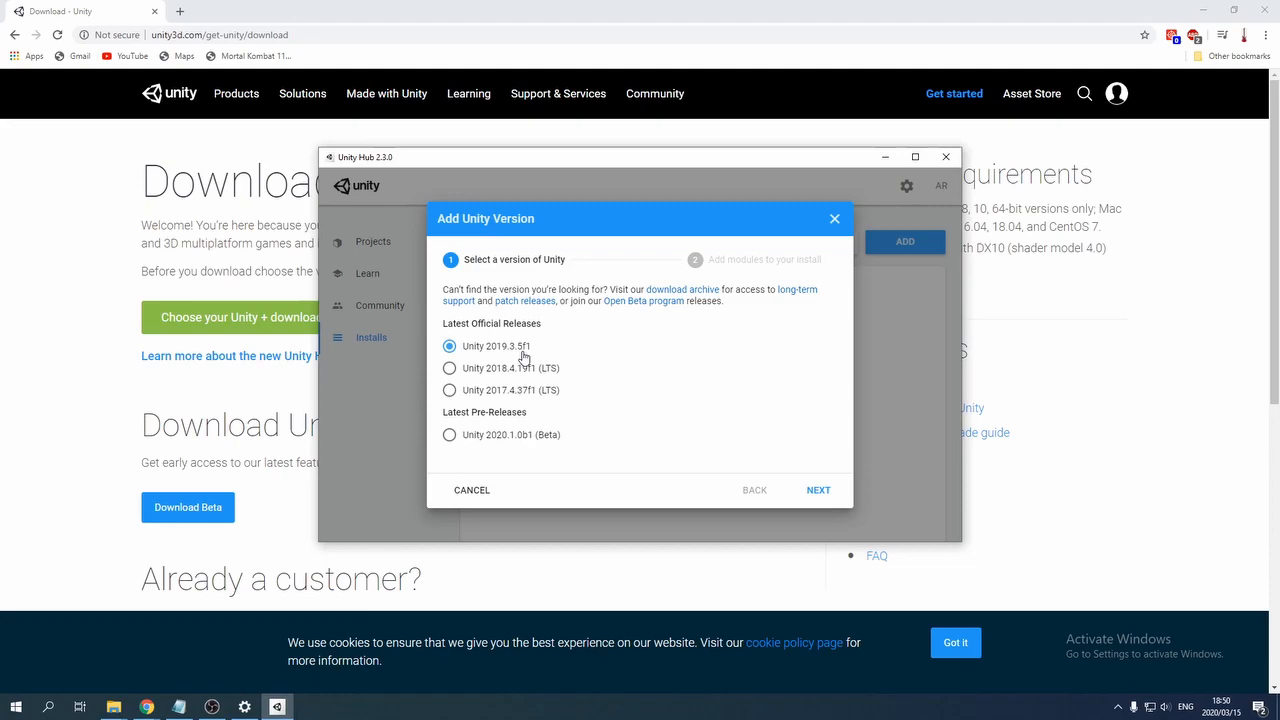
Step: Install Unity 2019.3.5f1 with Android, WebGL and Universal Windows Platform build support modules
click(818, 490)
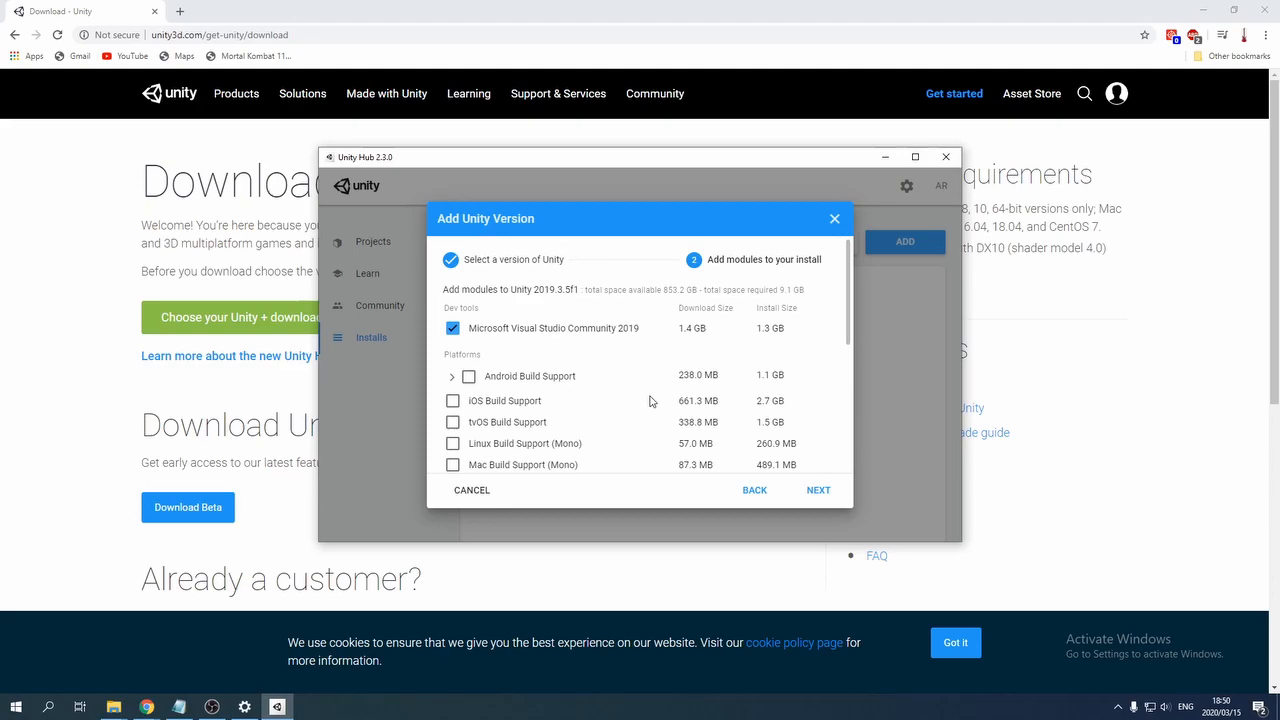
scroll(652, 402, down, 3)
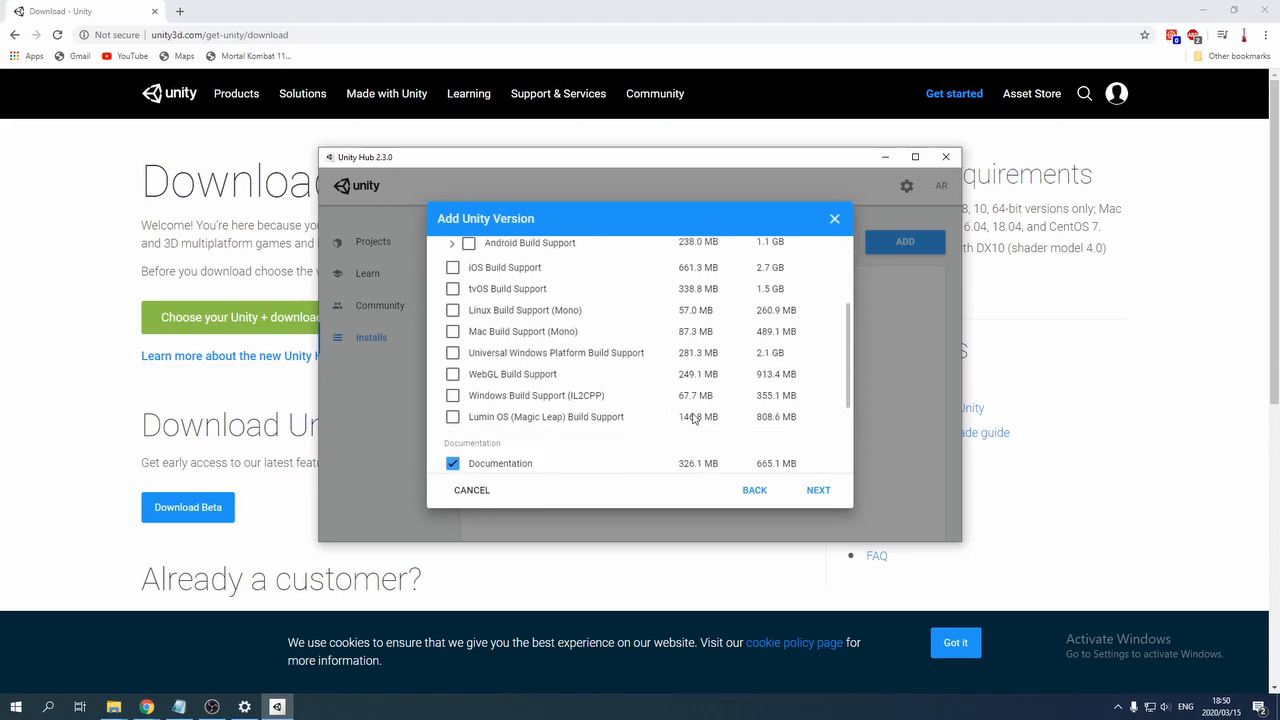
scroll(710, 396, down, 2)
scroll(712, 394, up, 2)
scroll(712, 394, up, 2)
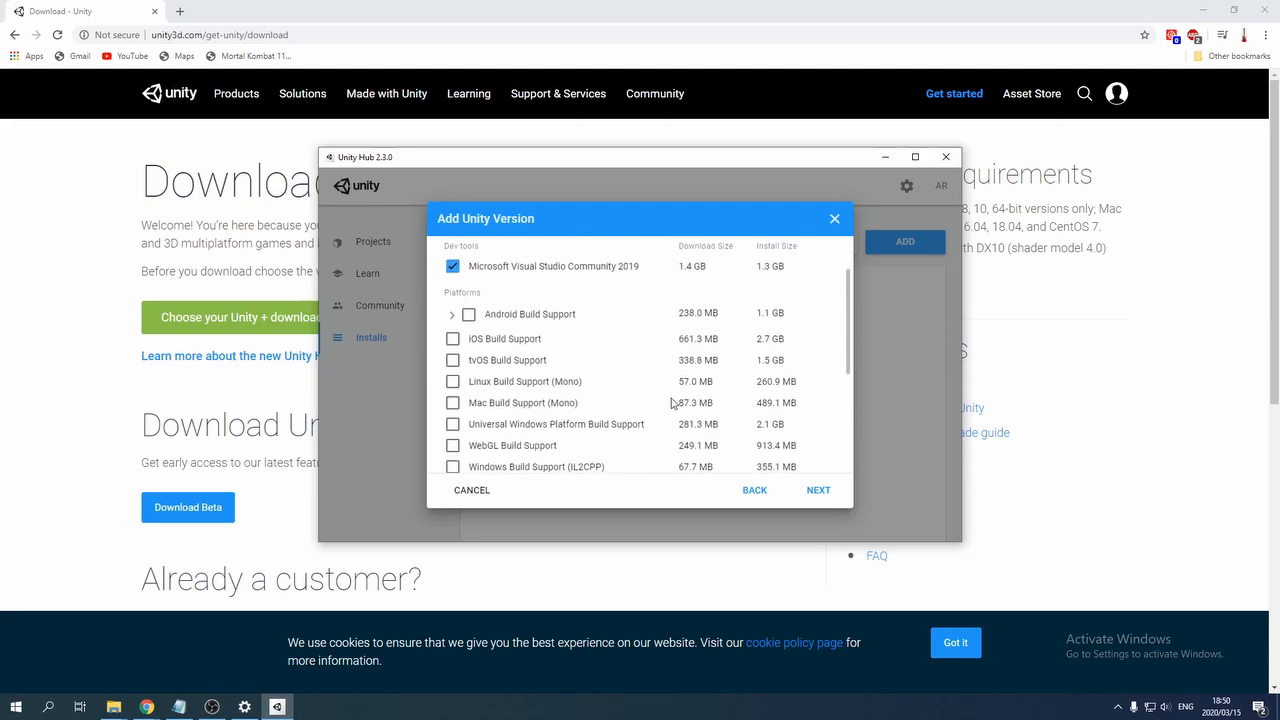
click(469, 315)
scroll(686, 418, down, 2)
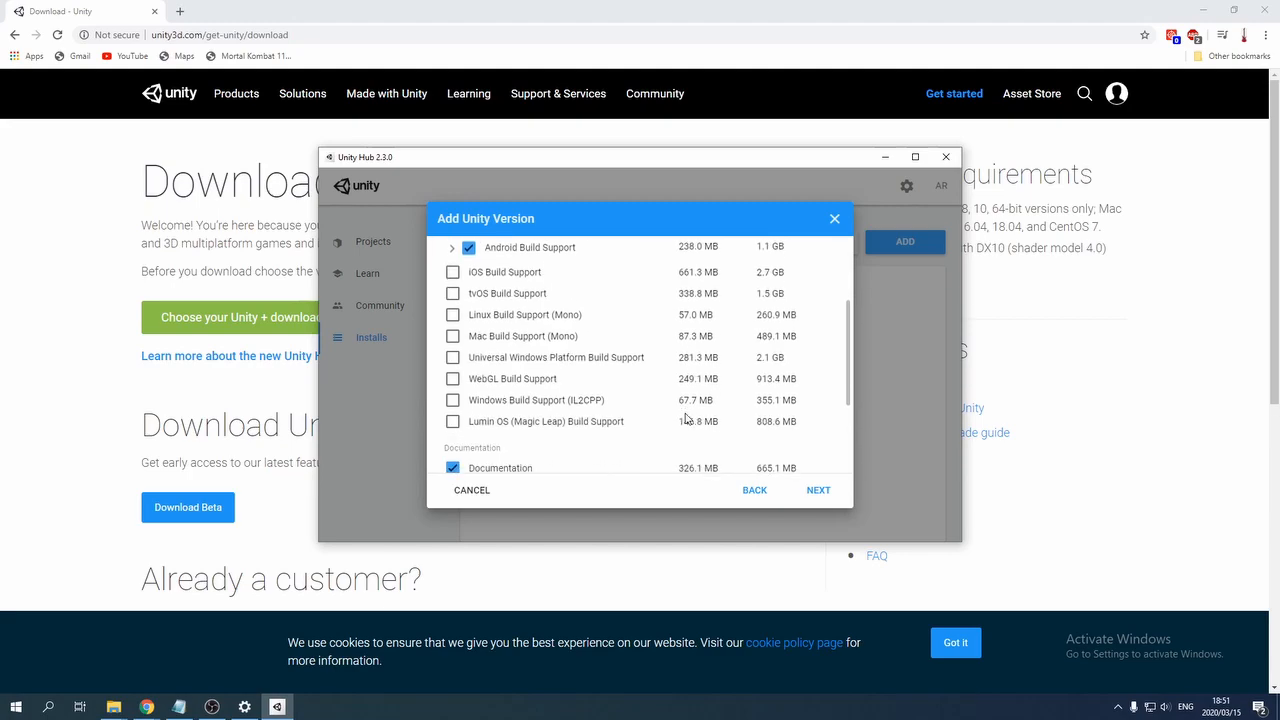
click(455, 383)
click(453, 358)
scroll(665, 398, up, 3)
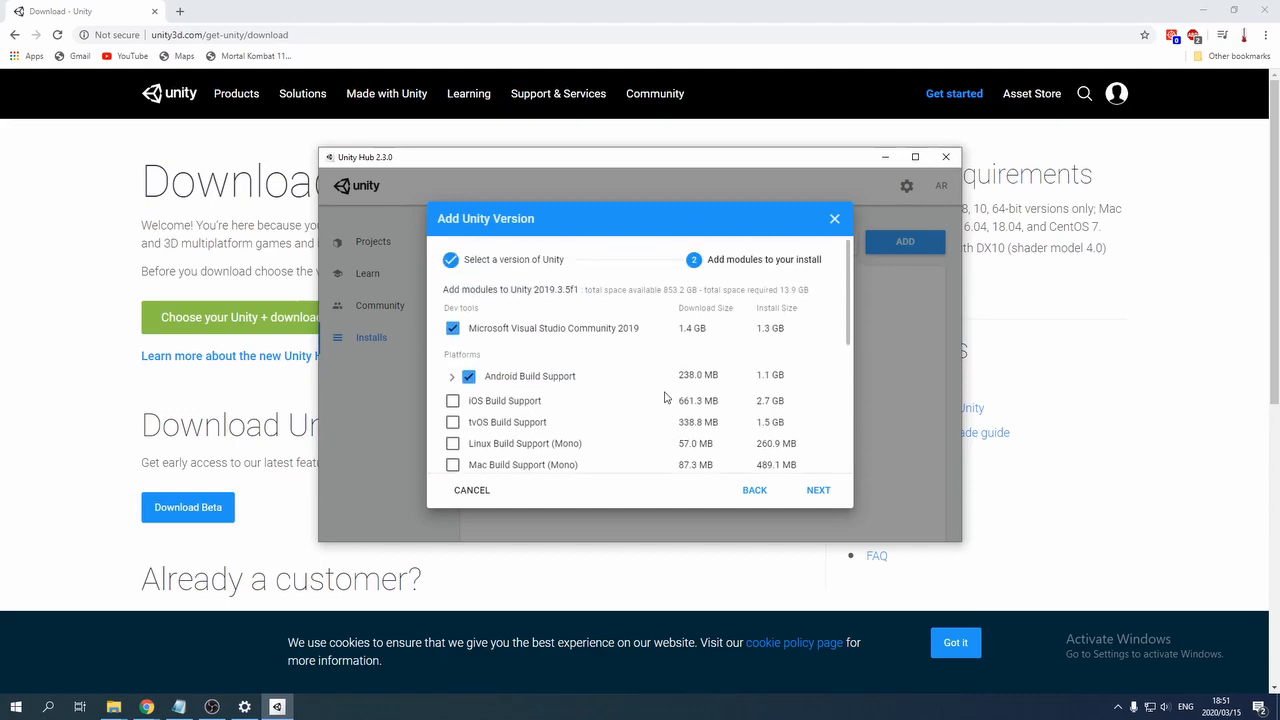
scroll(678, 400, down, 3)
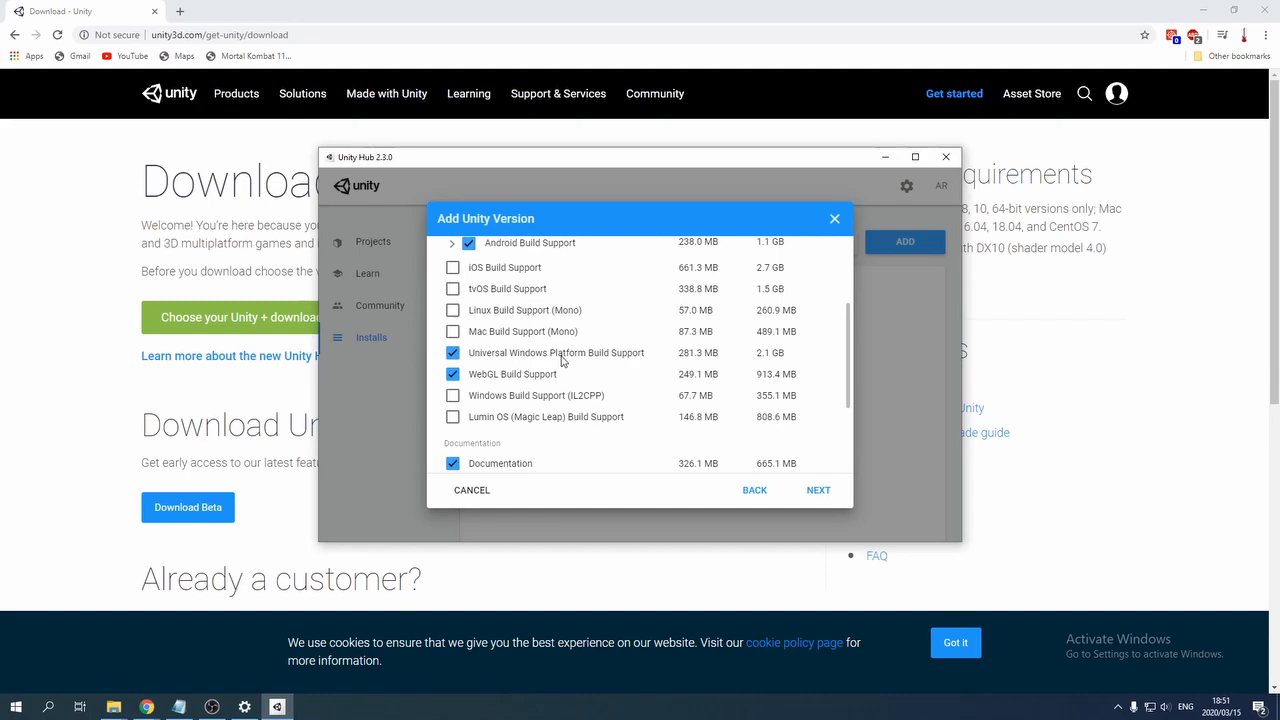
scroll(562, 360, up, 1)
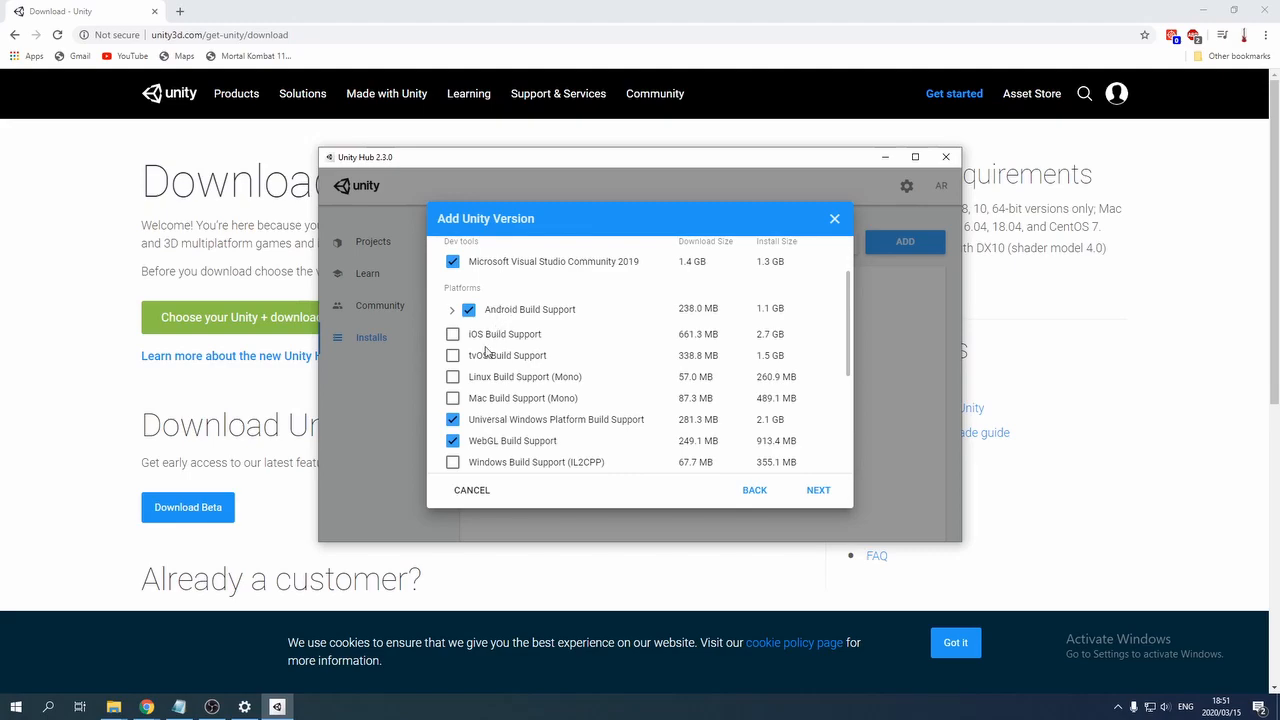
click(822, 491)
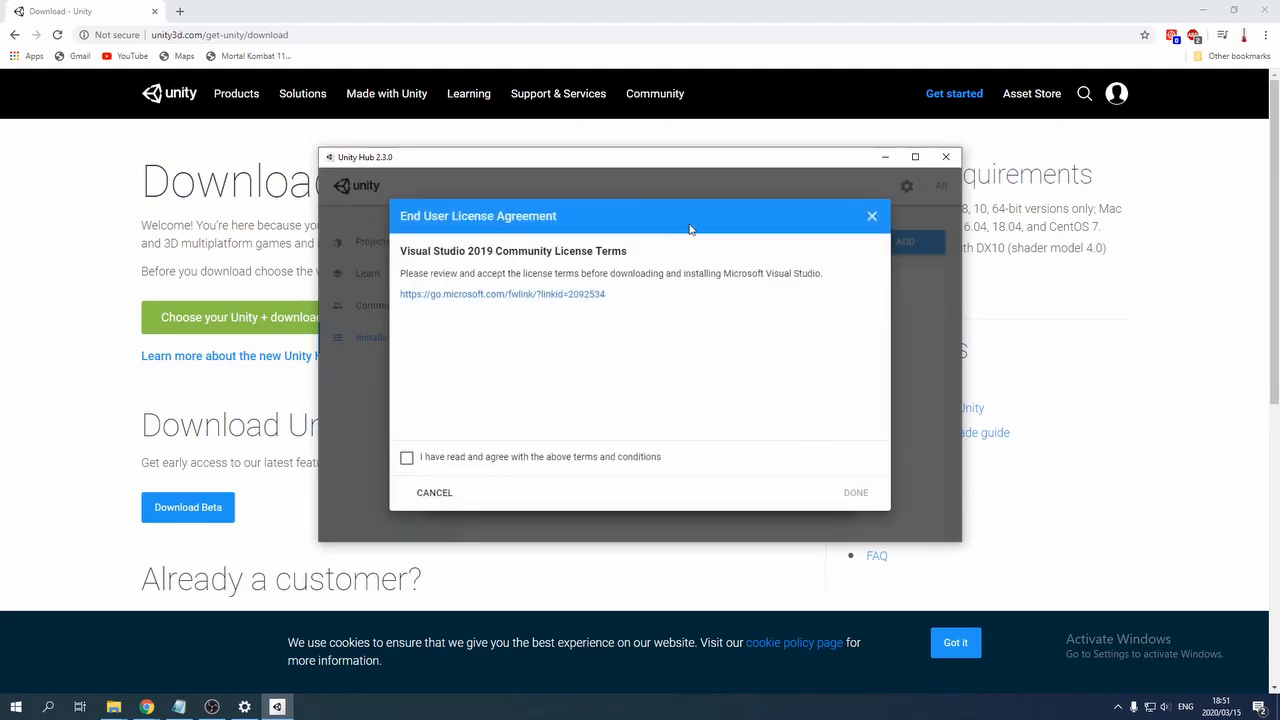
Step: Agree to the Visual Studio 2019 Community licence terms and begin the Unity install
click(406, 459)
click(853, 491)
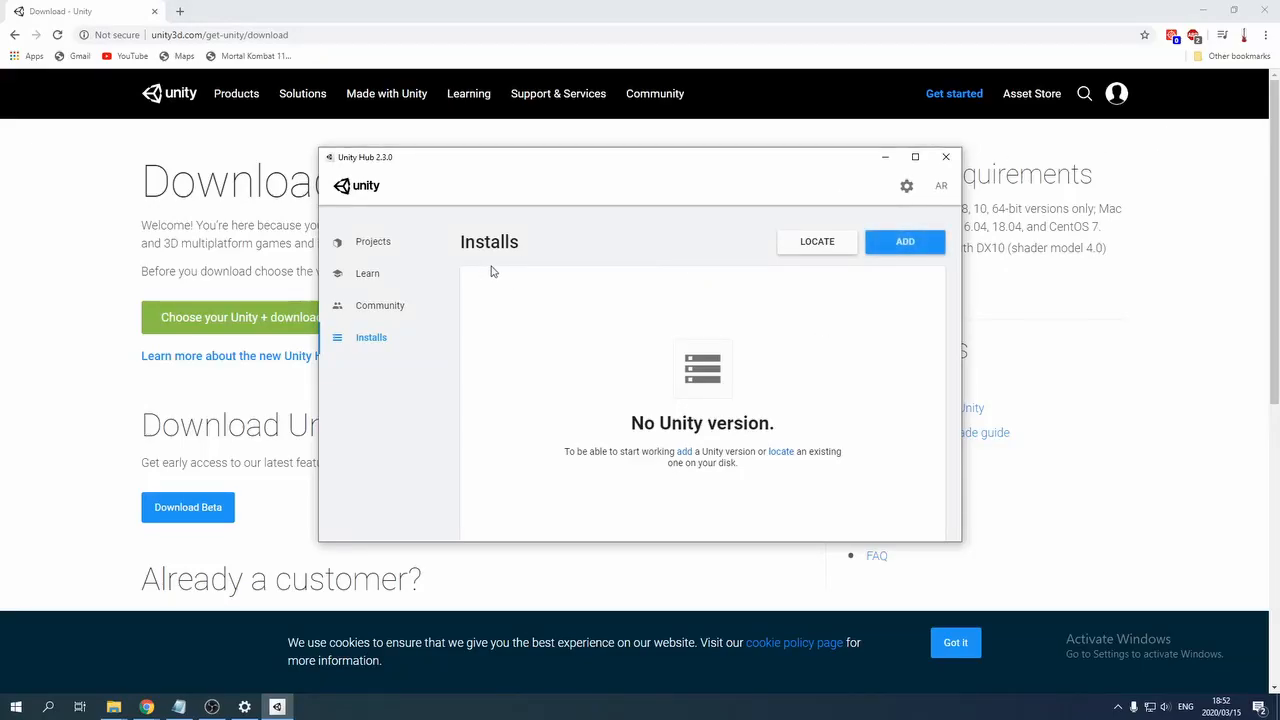
Step: Start a new Unity 2019.3.5f1 3D project and name it 'Test'
click(342, 350)
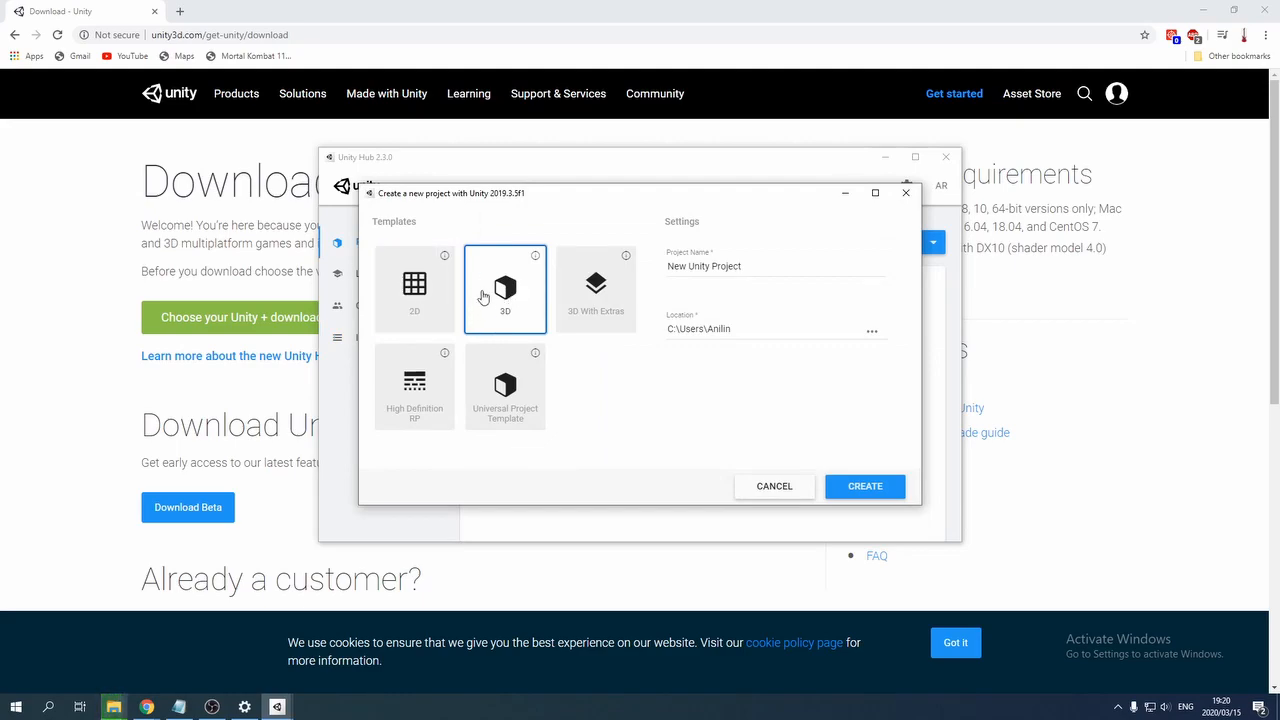
triple_click(750, 272)
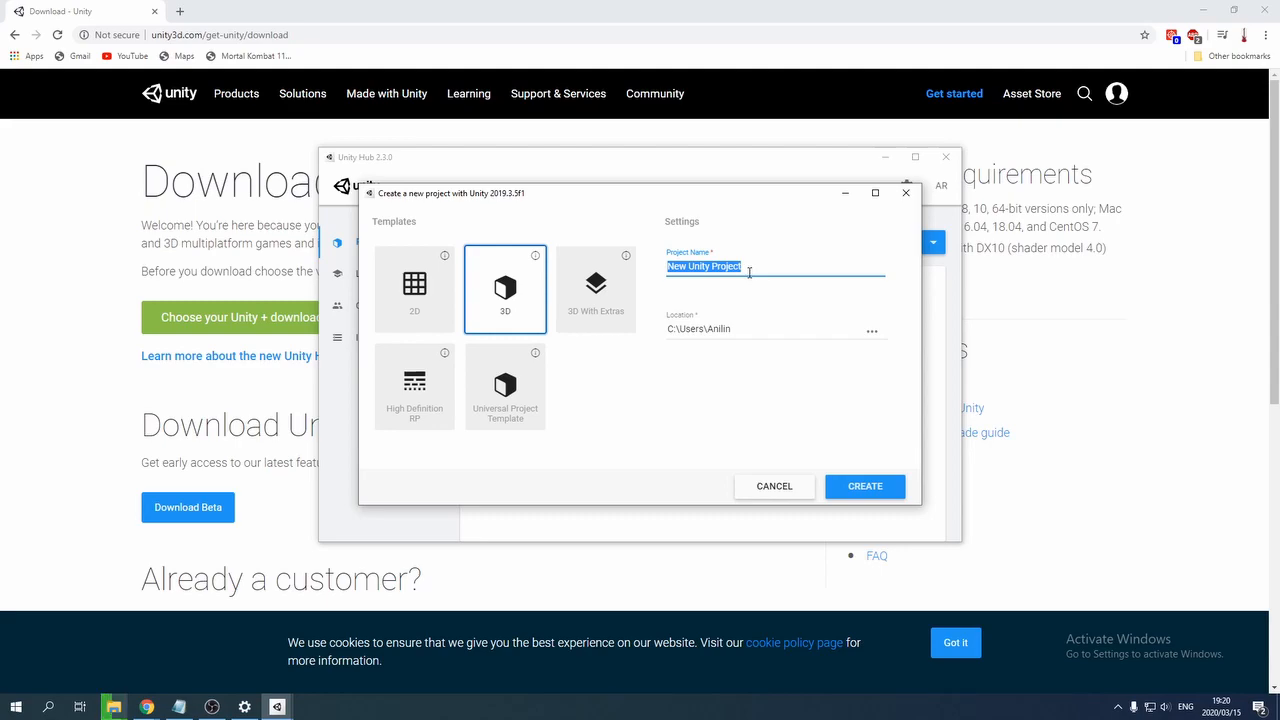
text(t)
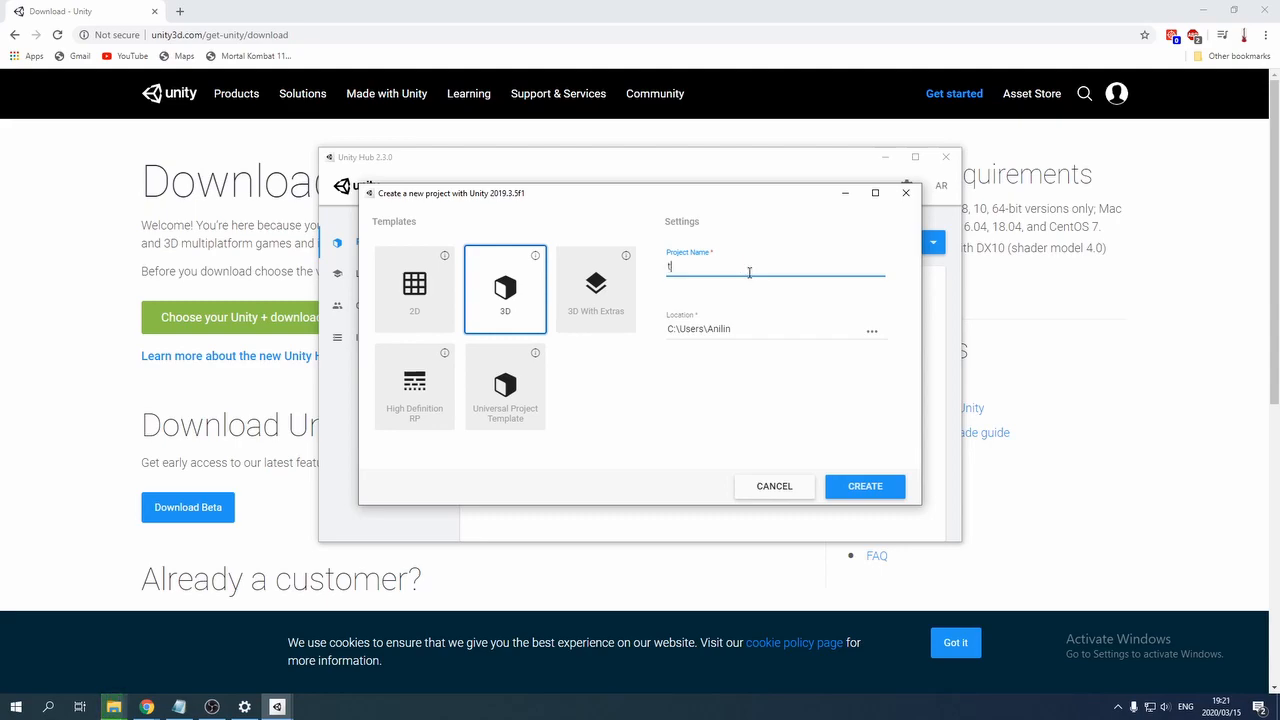
text(ES)
key(BackSpace)
key(BackSpace)
key(BackSpace)
text(Test)
Step: Create a new UnityProjects folder on drive D: and choose it as the project location
click(871, 333)
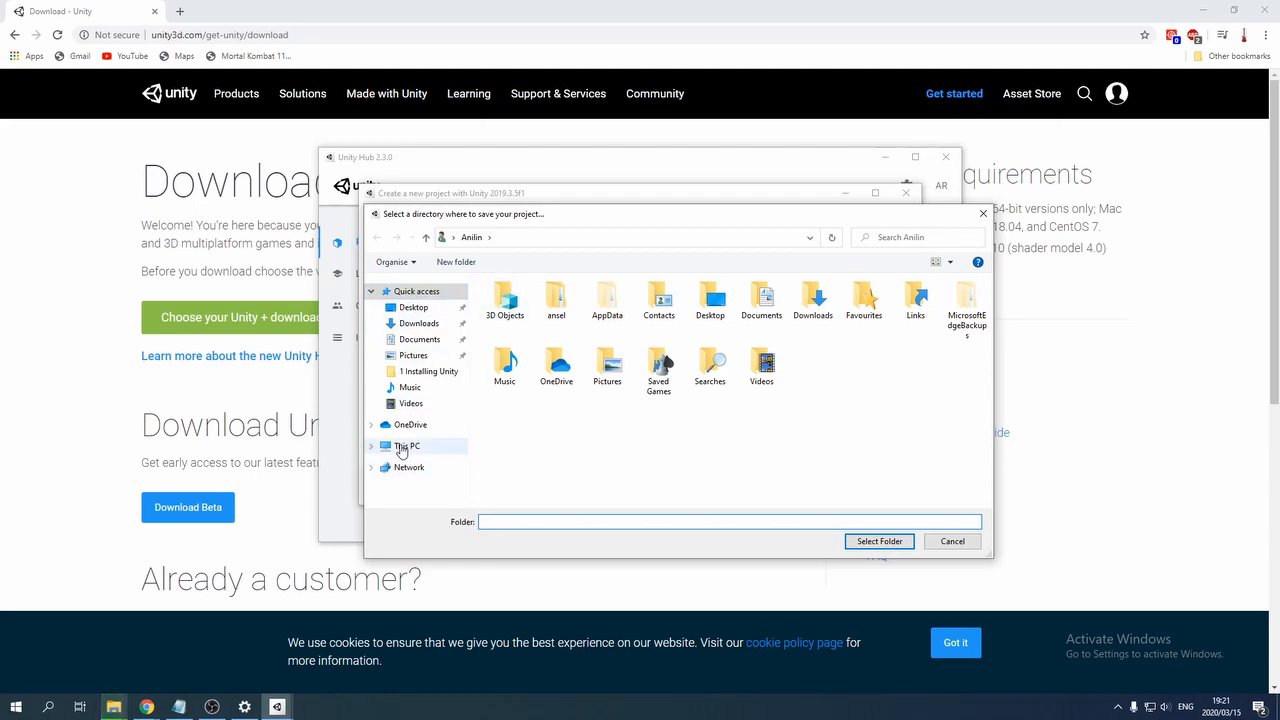
click(405, 447)
double_click(718, 445)
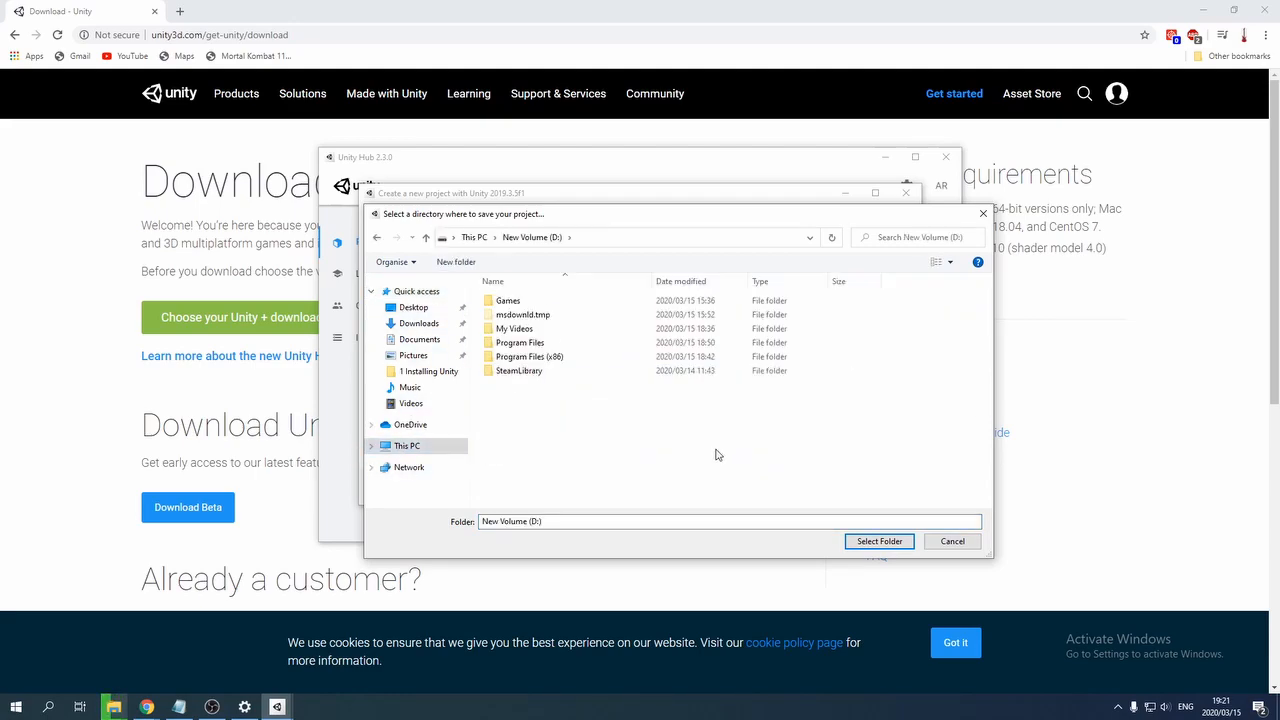
right_click(511, 424)
mouse_move(575, 577)
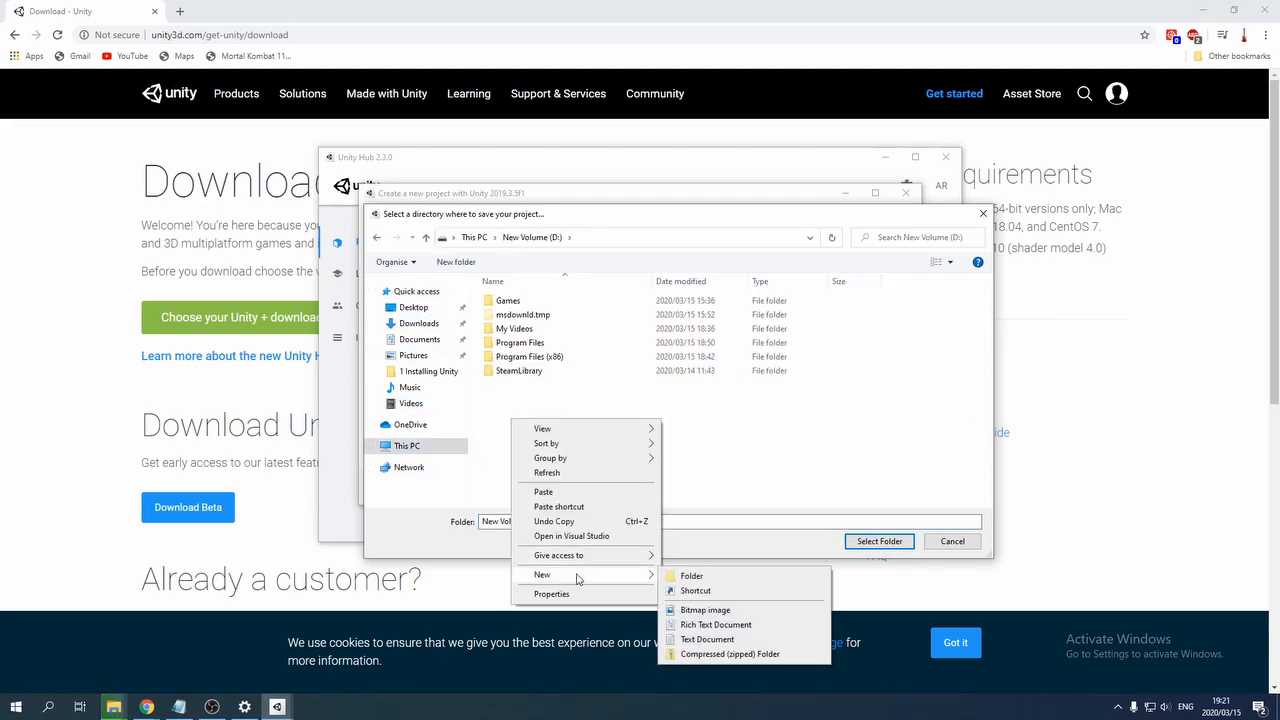
click(727, 582)
text(UnityProjects)
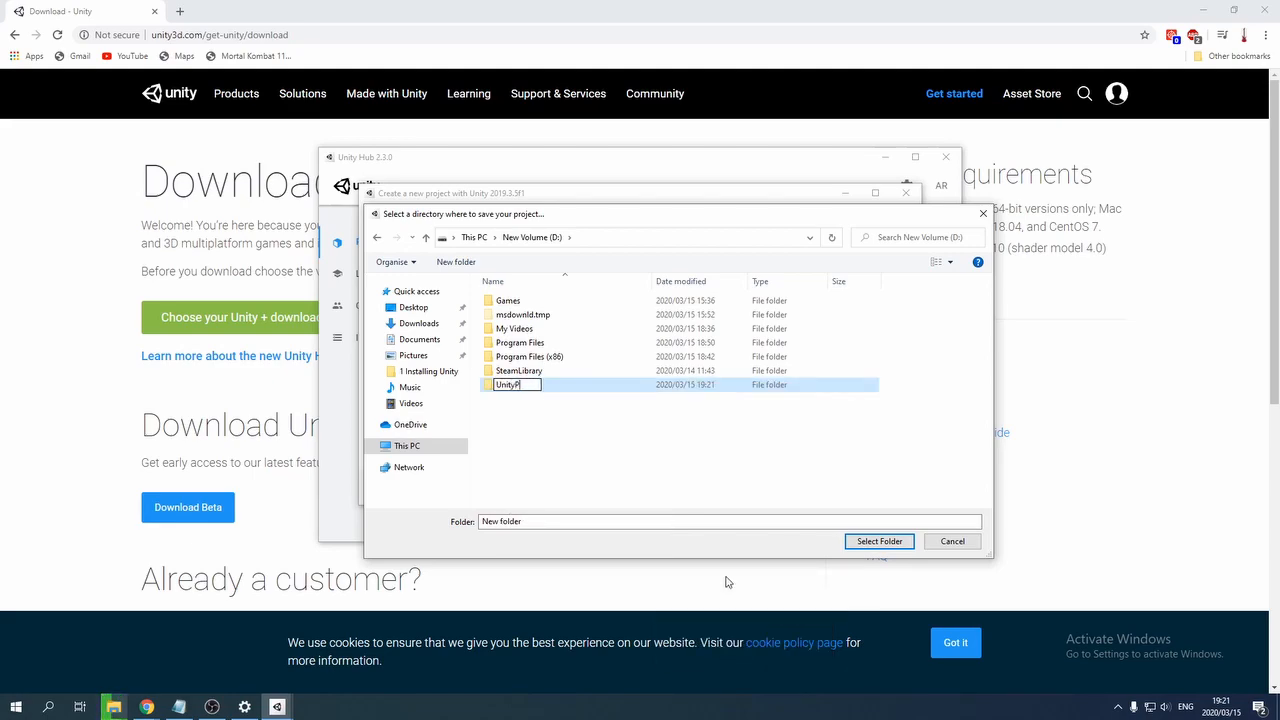
key(Return)
key(Return)
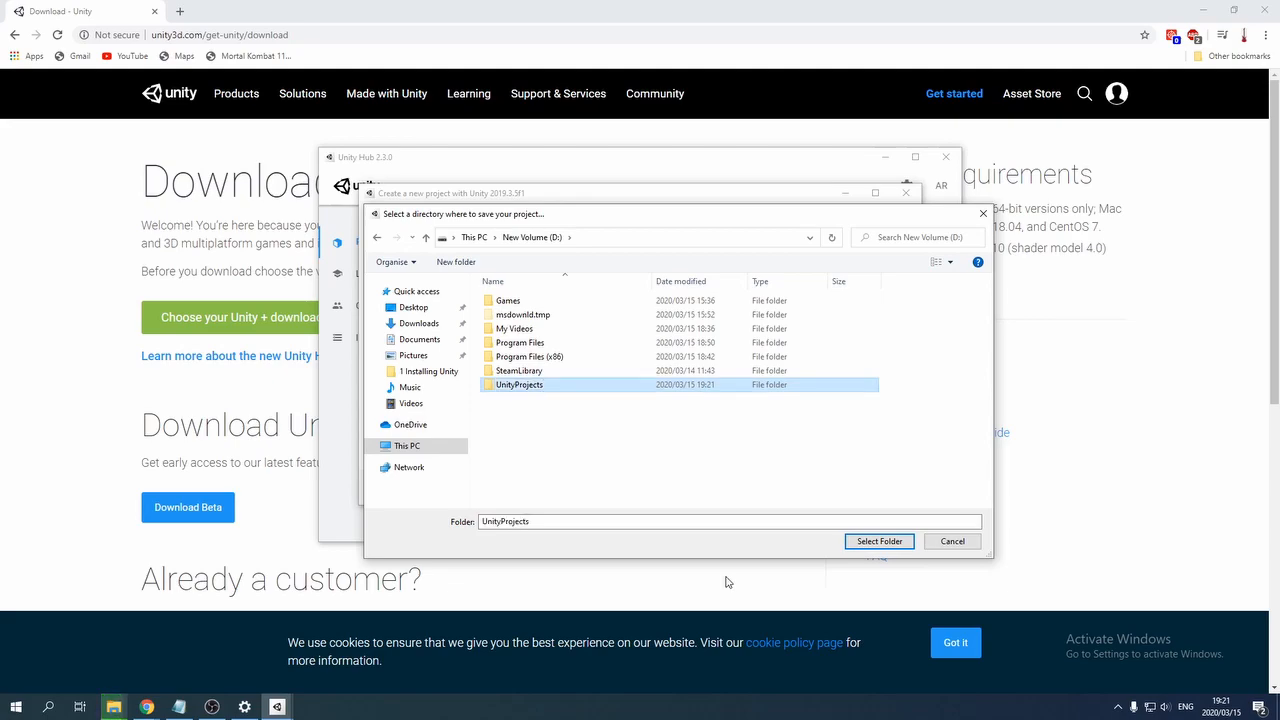
click(875, 540)
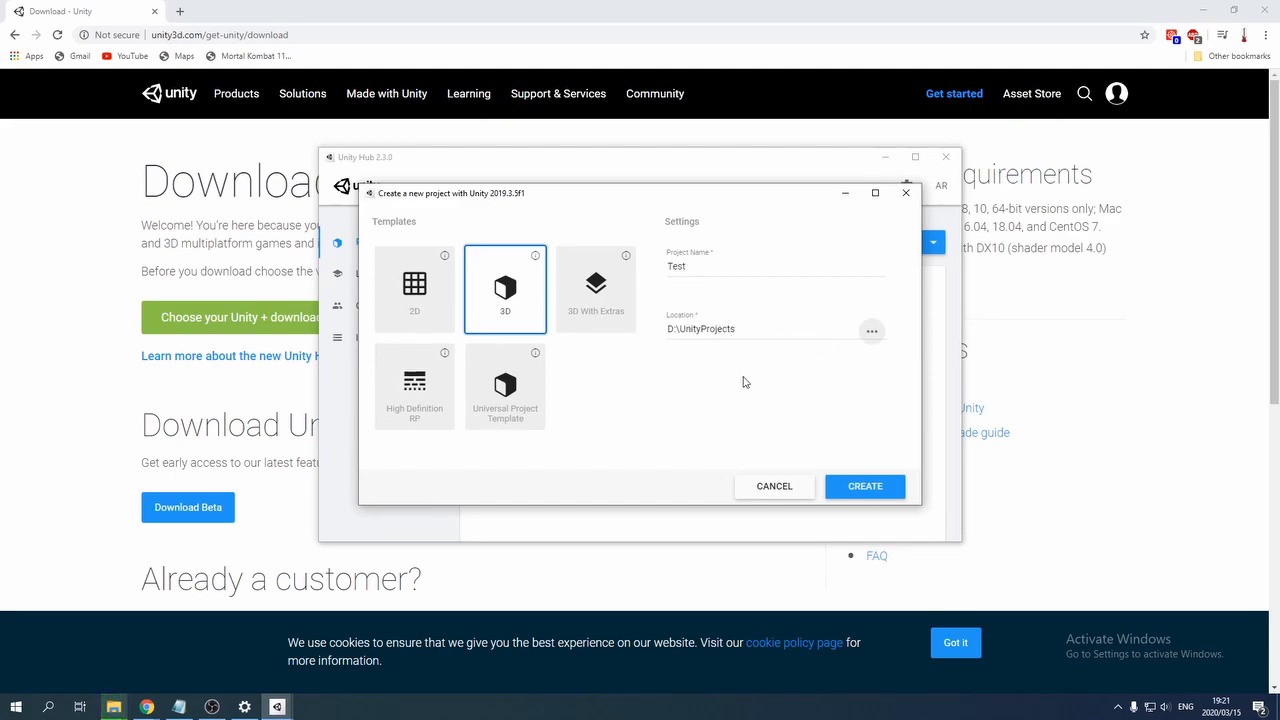
Step: Create the 3D project 'Test' so it opens in the Unity 2019.3.5f1 editor with SampleScene
click(866, 490)
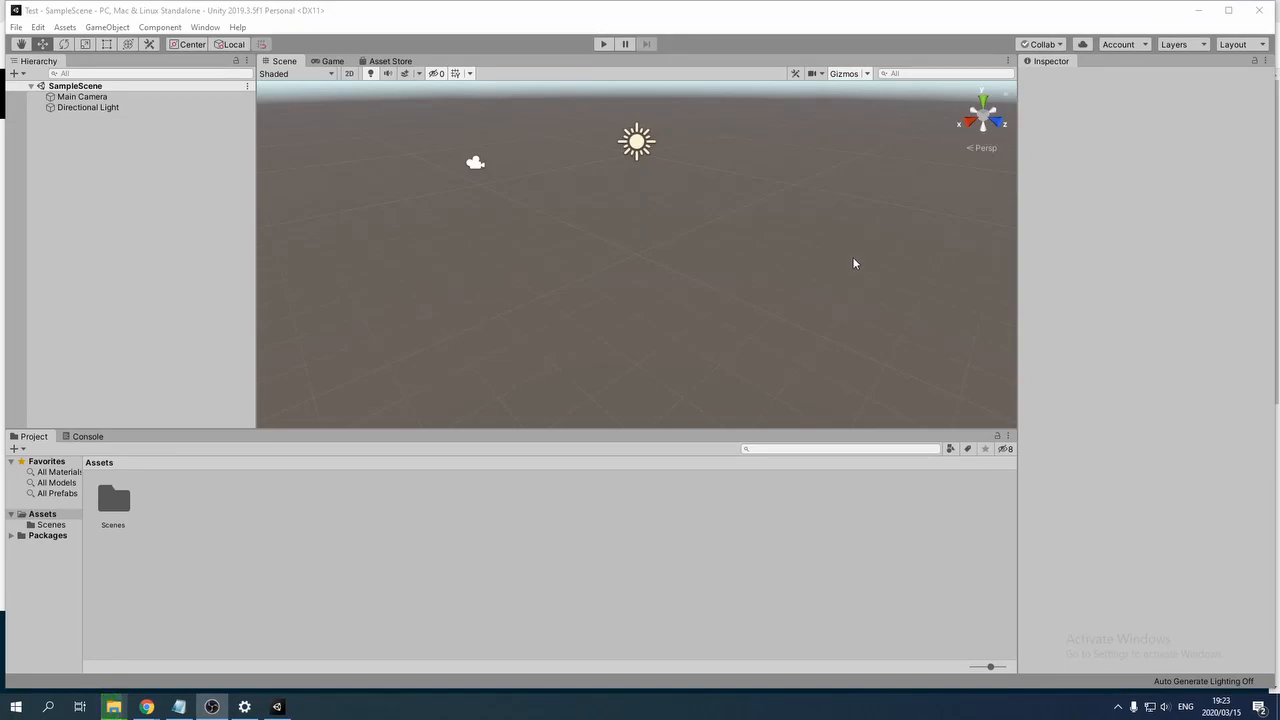
Step: Maximize the Unity Editor window so it fills the whole screen
click(277, 10)
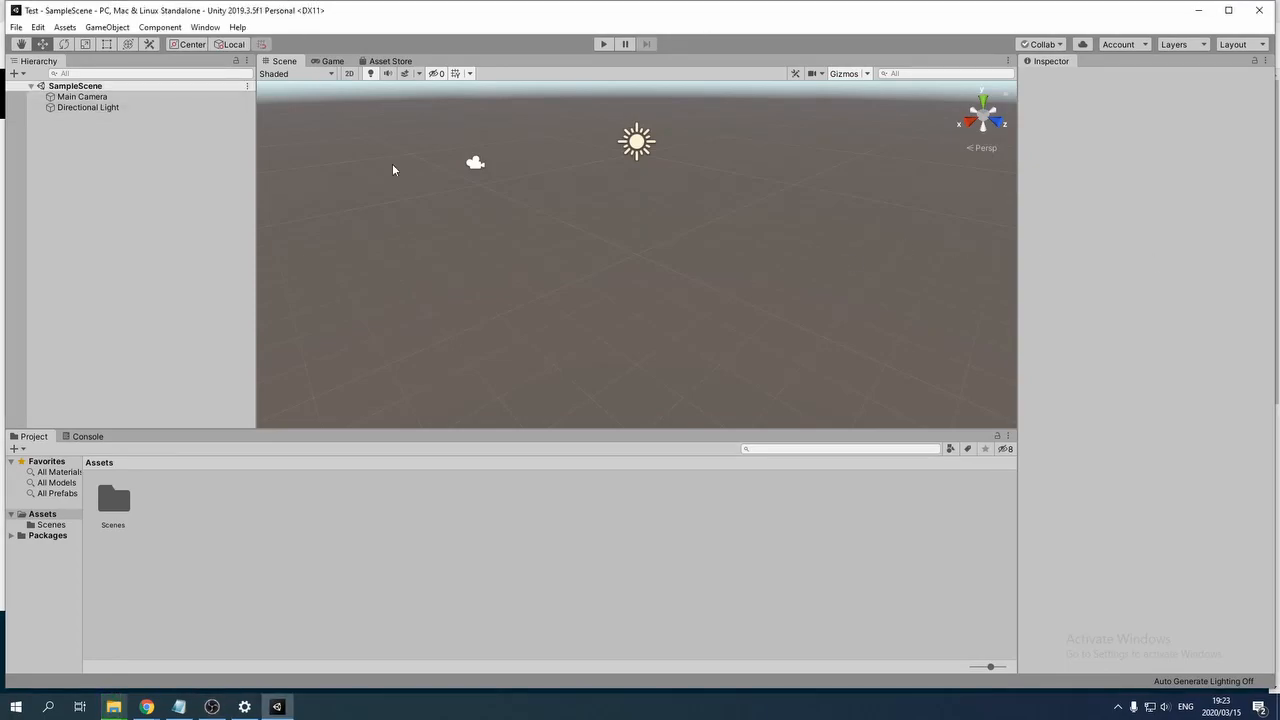
click(1228, 10)
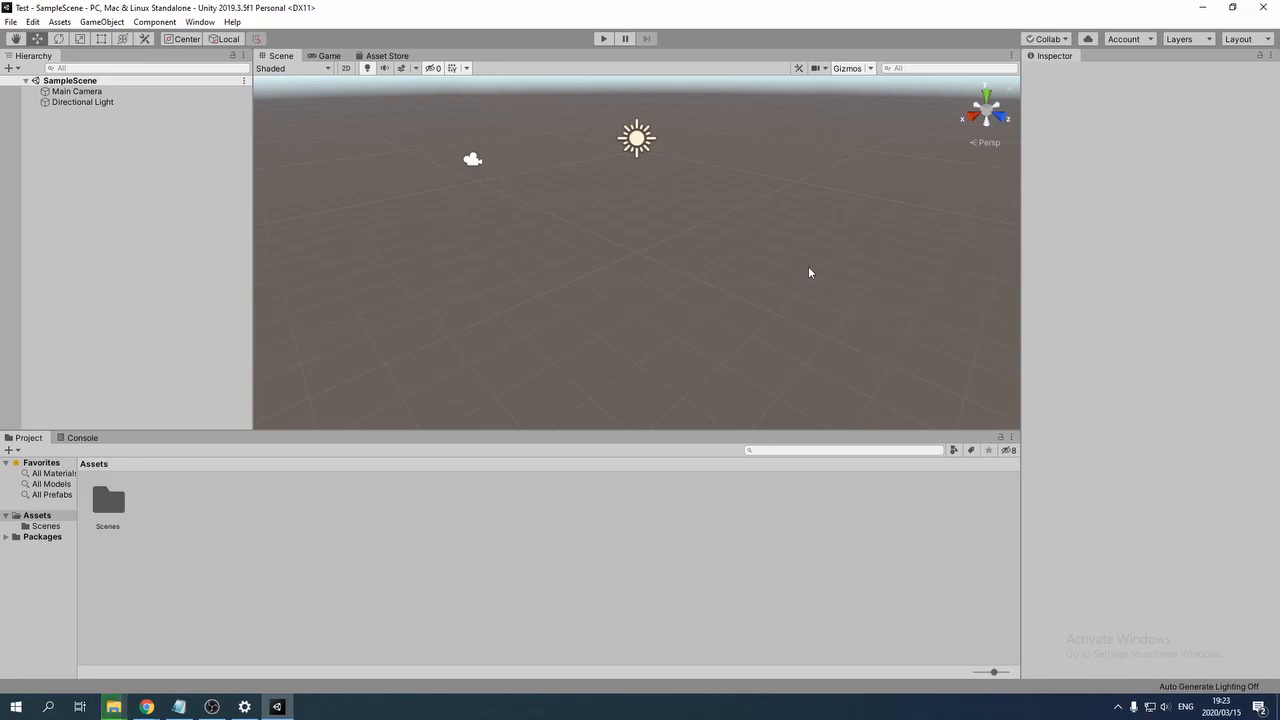
click(199, 22)
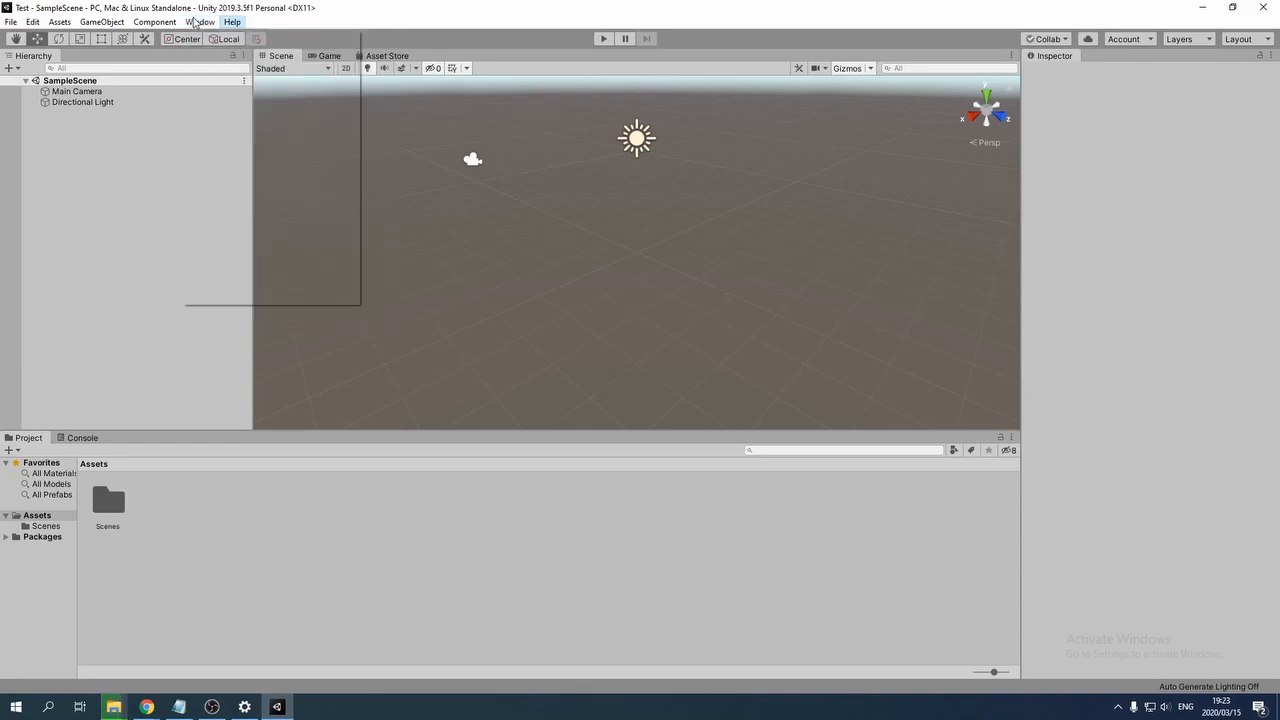
Step: Open the Asset Store in the editor and search it for 'tank' to find Tanks! Tutorial
click(195, 23)
click(195, 23)
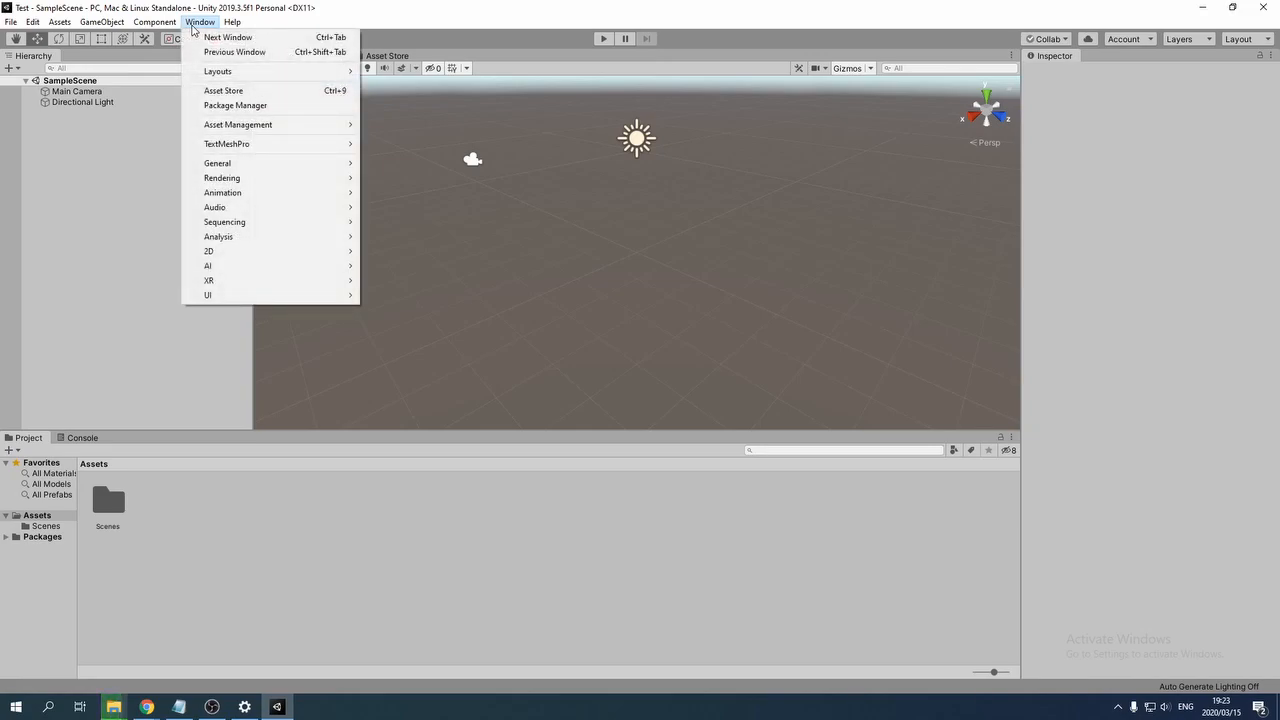
click(280, 93)
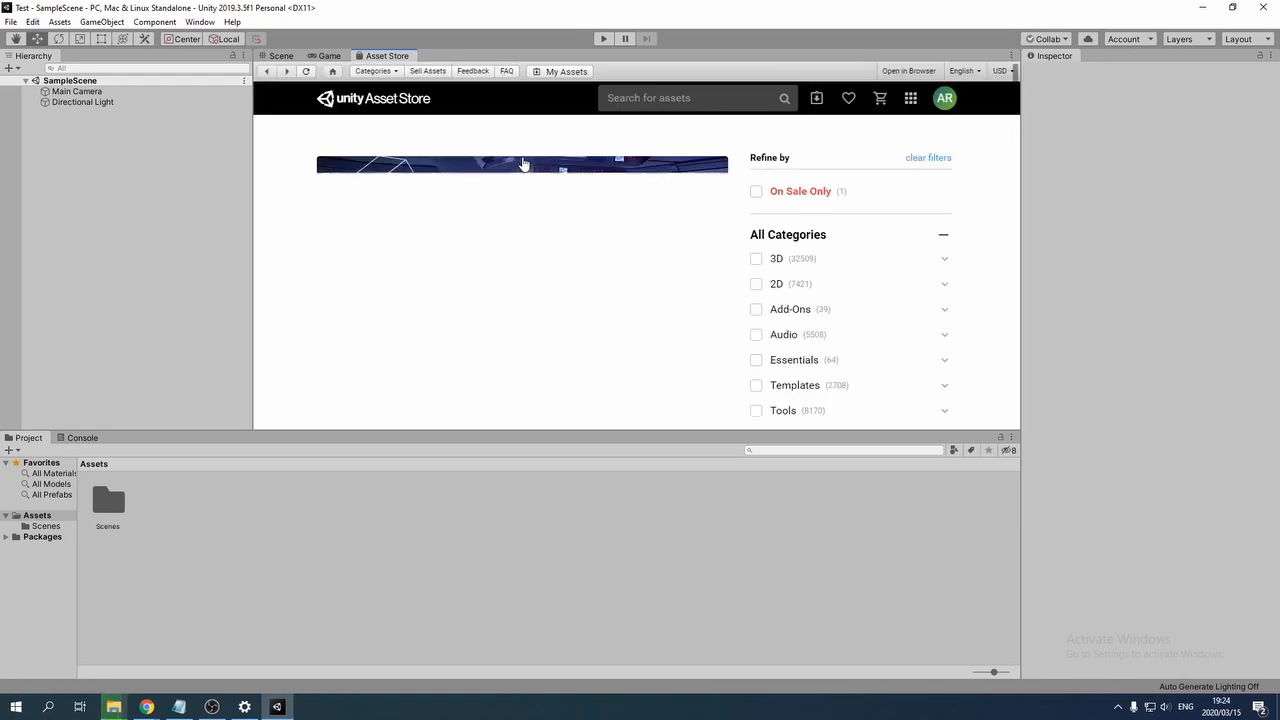
click(658, 100)
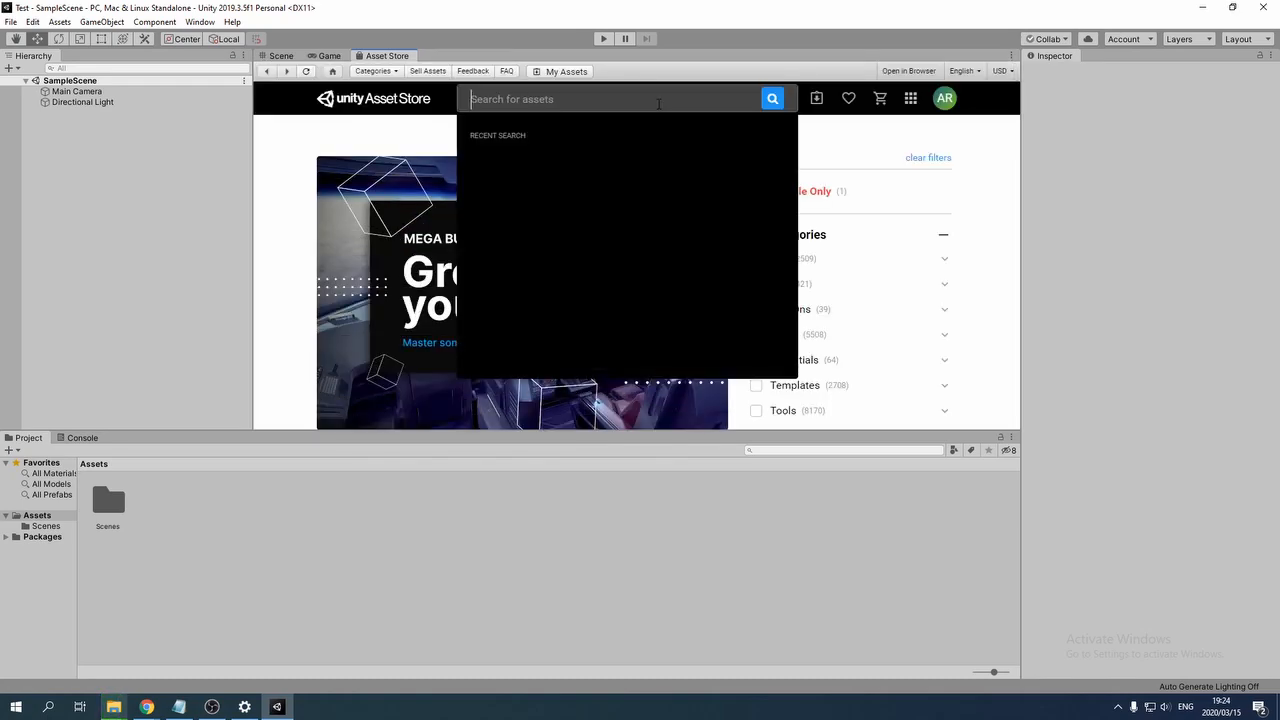
text(t)
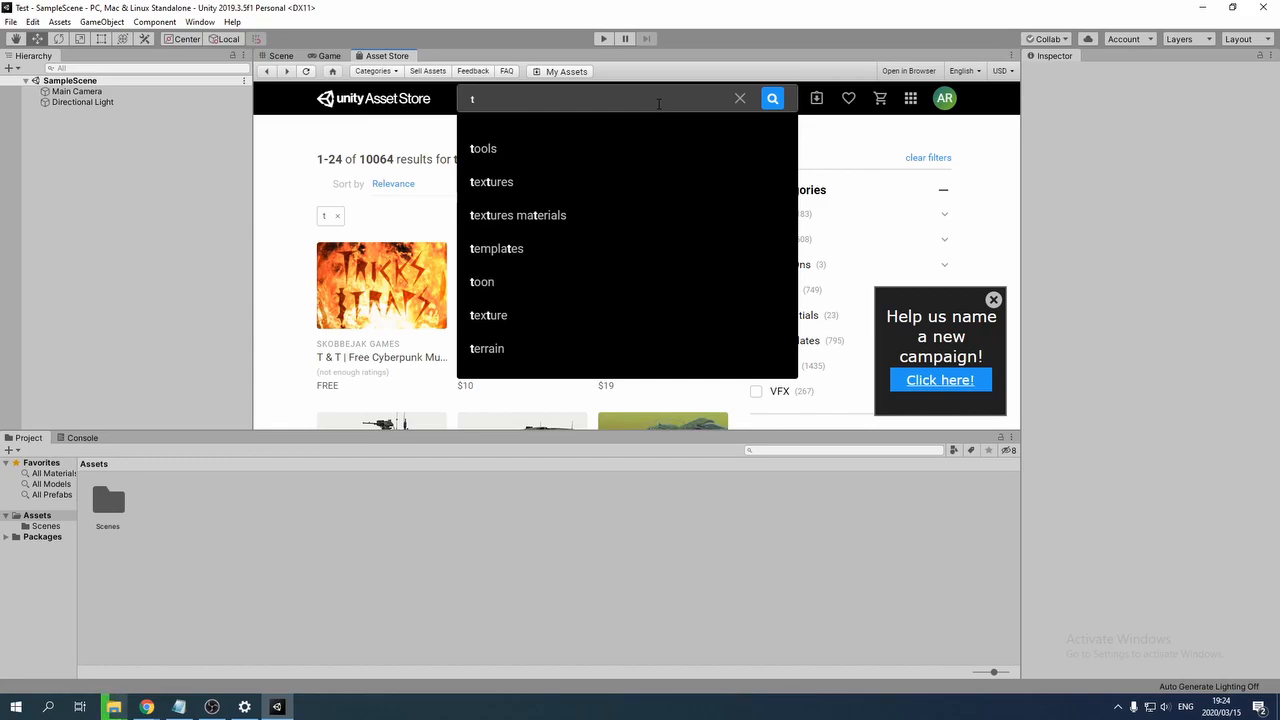
text(a)
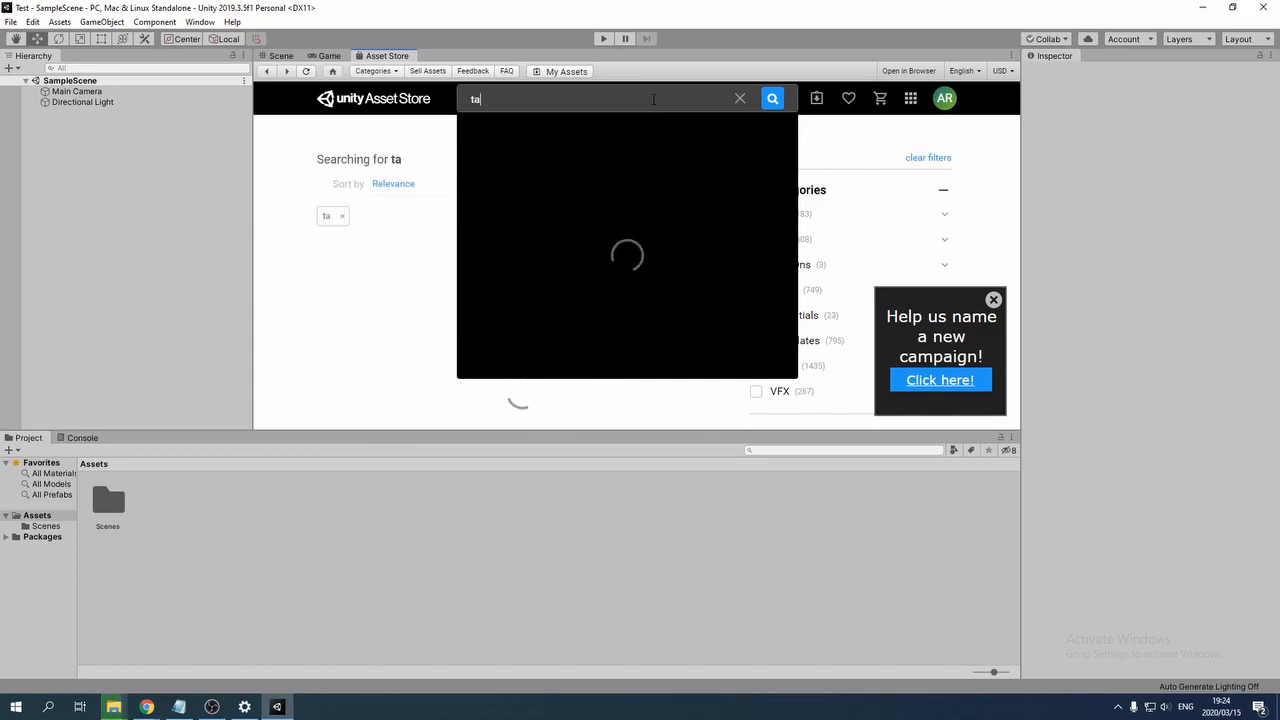
text(nk)
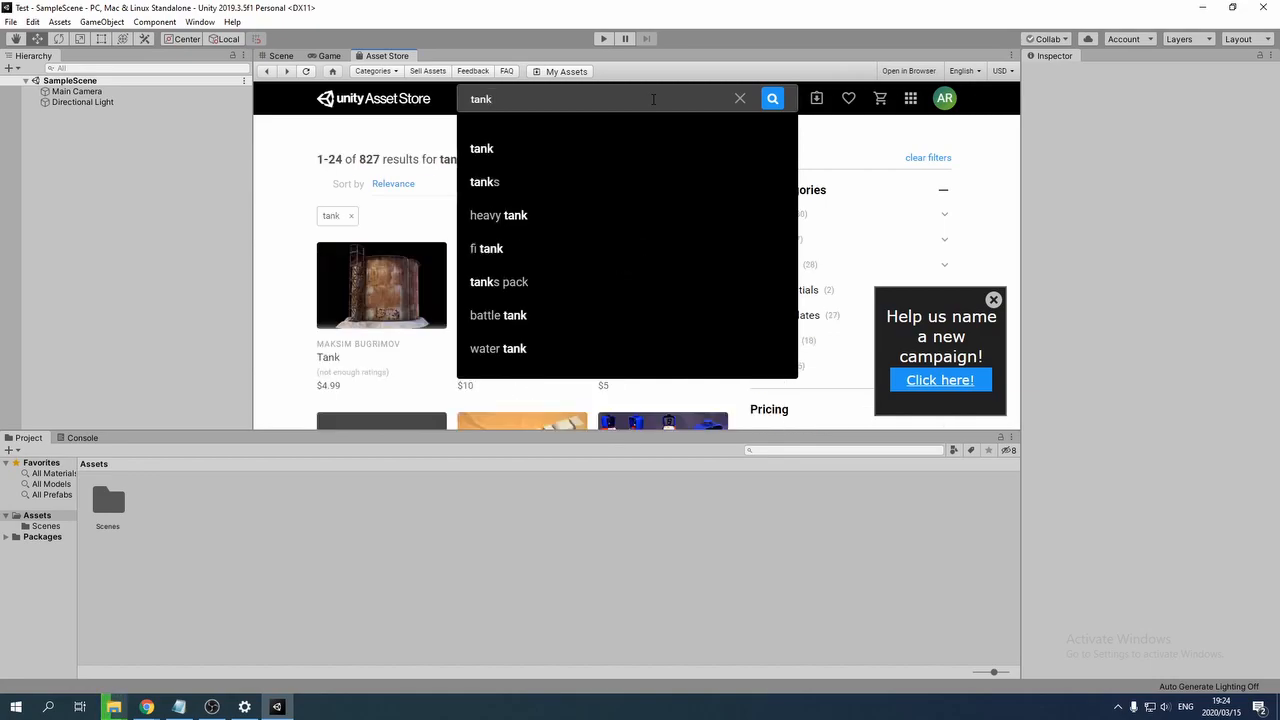
key(Return)
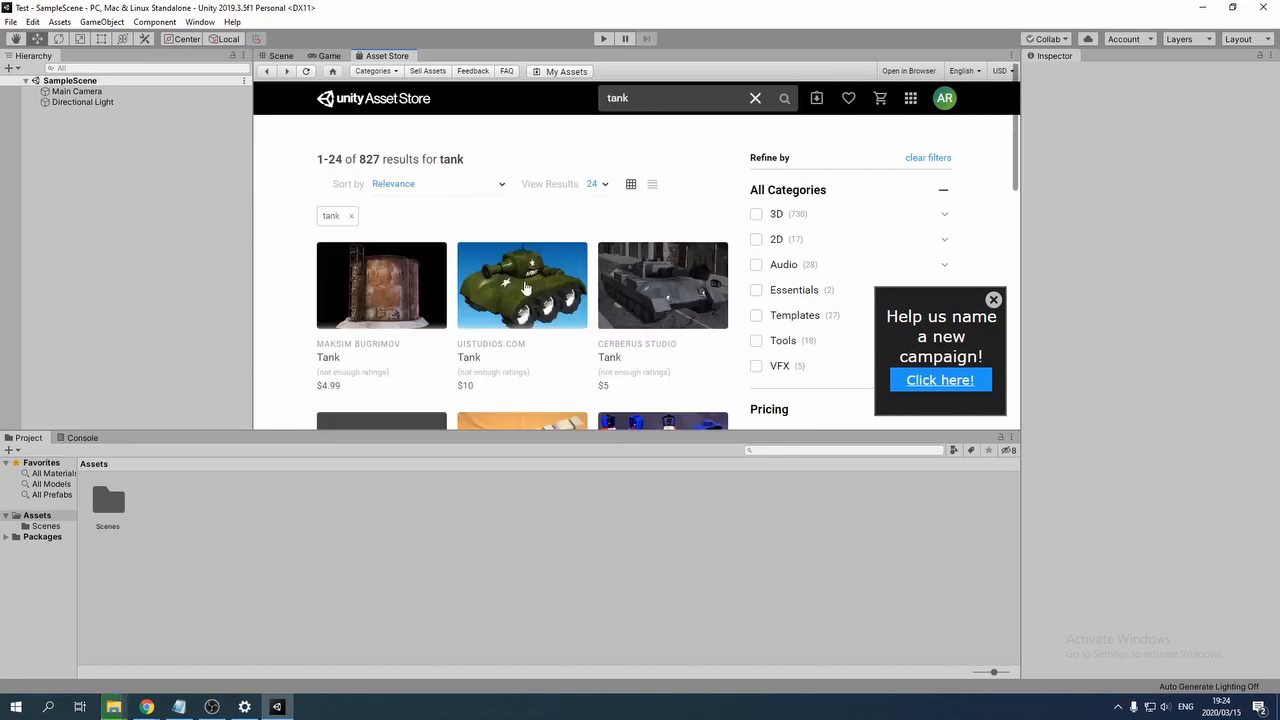
scroll(540, 280, down, 2)
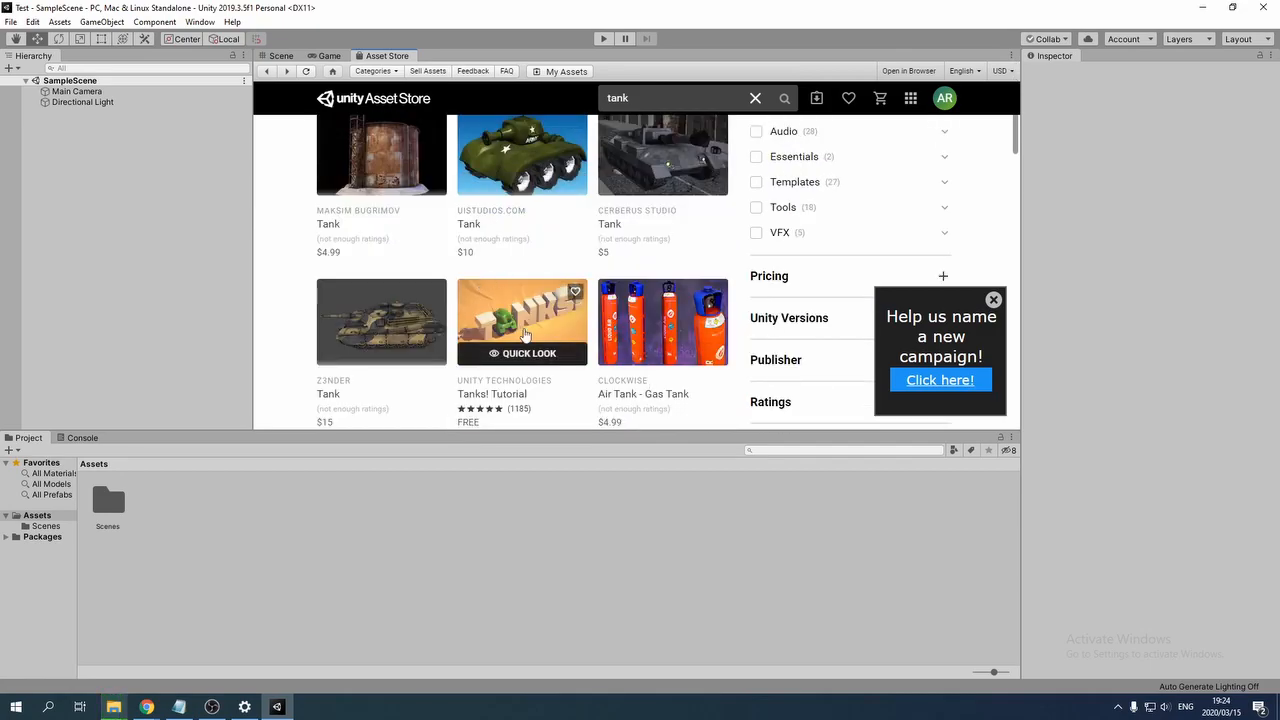
scroll(551, 310, down, 1)
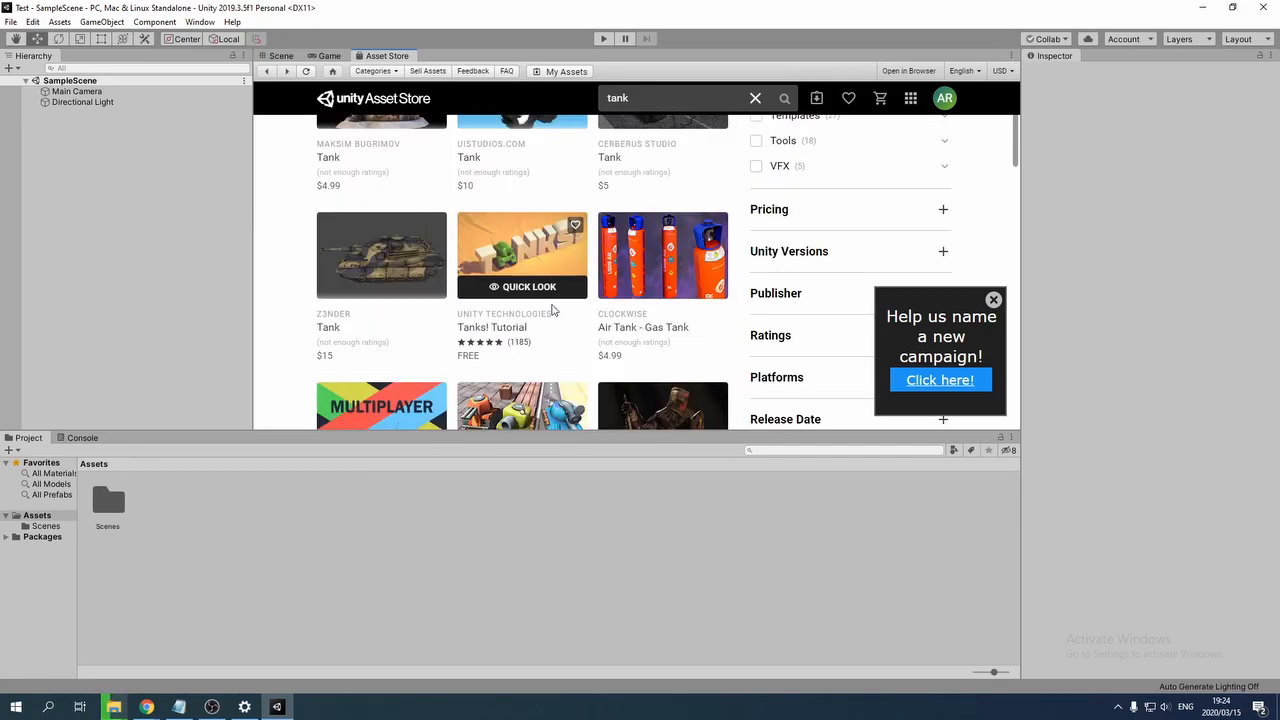
Step: Open the Tanks! Tutorial asset page and download the free 18.2 MB package
click(509, 266)
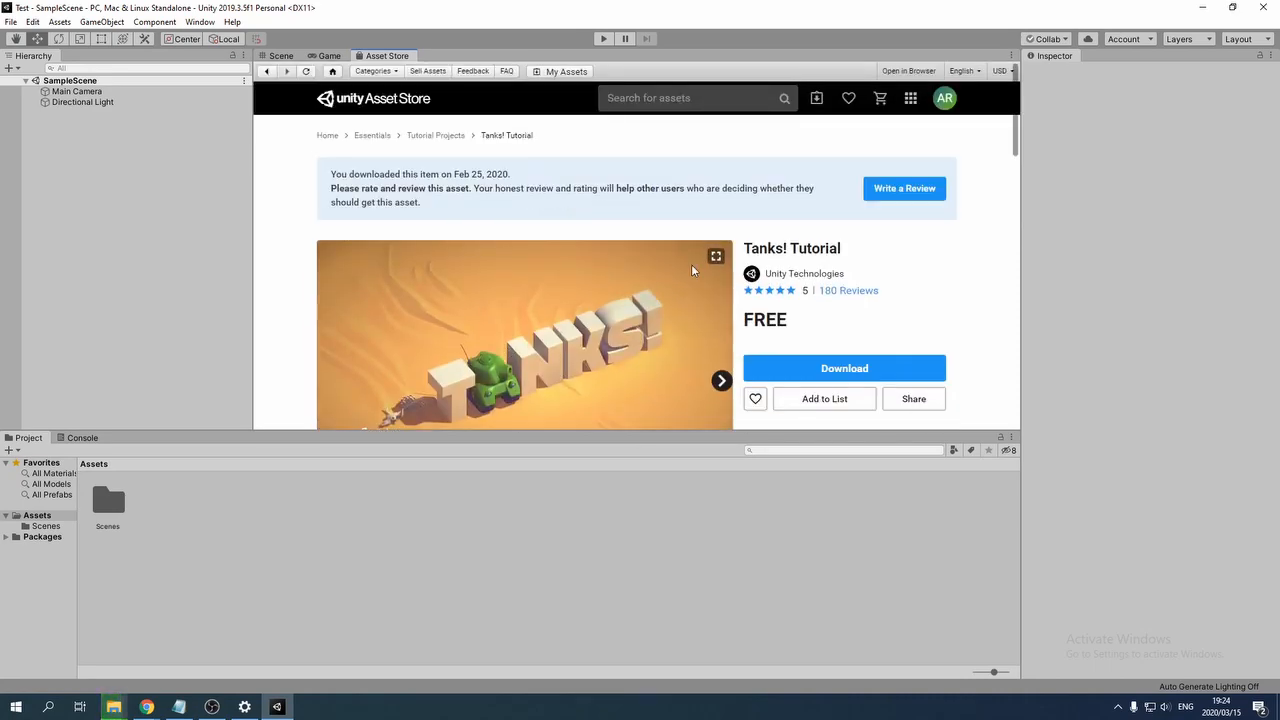
scroll(766, 270, down, 3)
scroll(767, 268, up, 2)
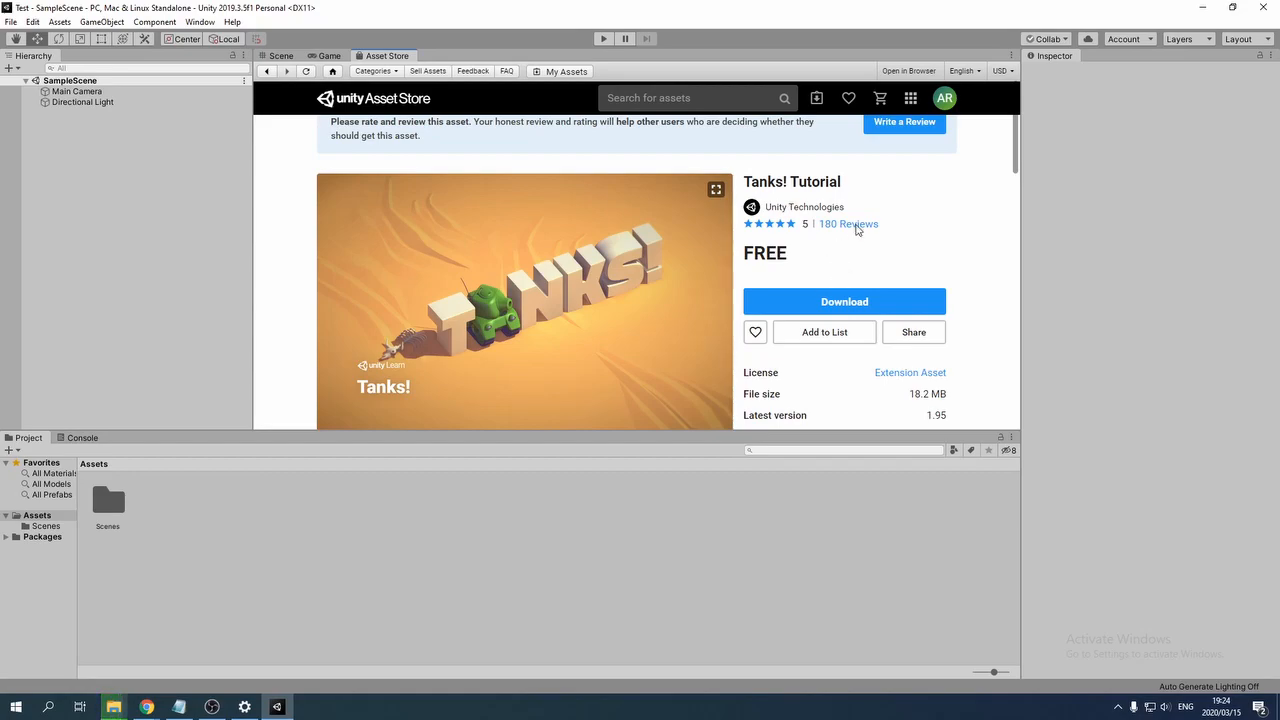
click(846, 301)
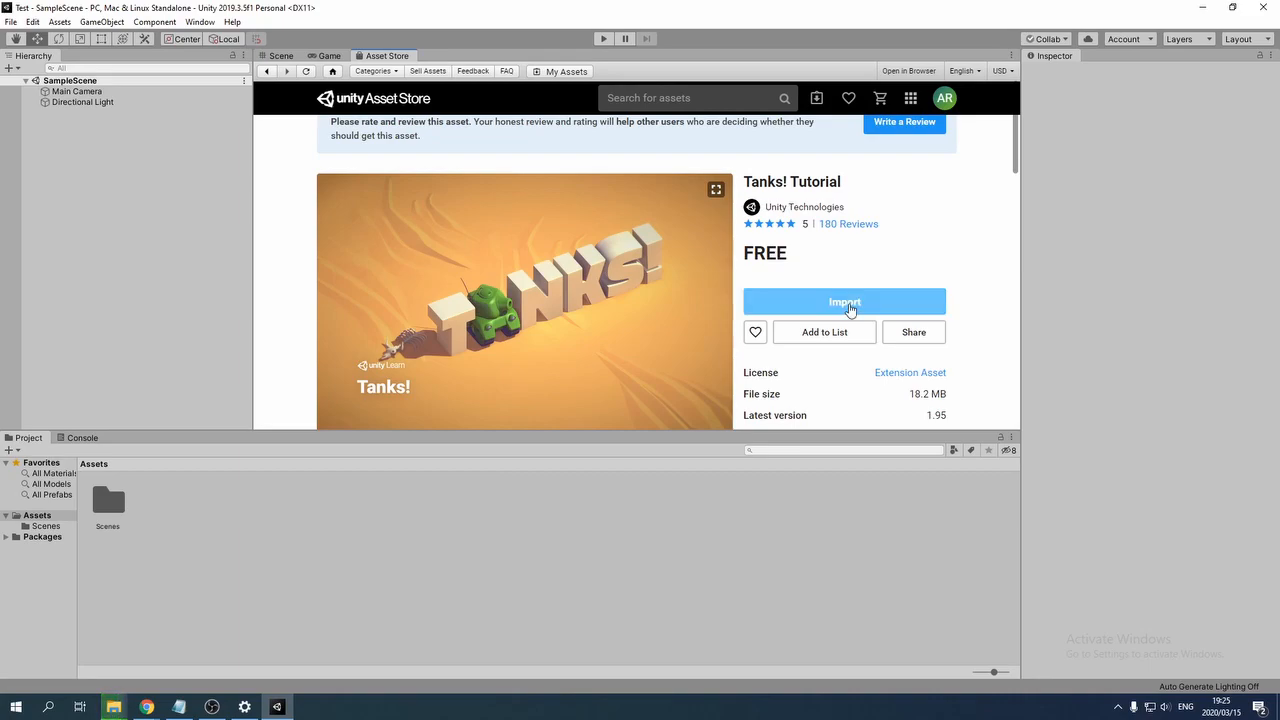
Step: Import the Tanks! Tutorial, accepting the project settings overwrite and installing its dependencies
click(848, 305)
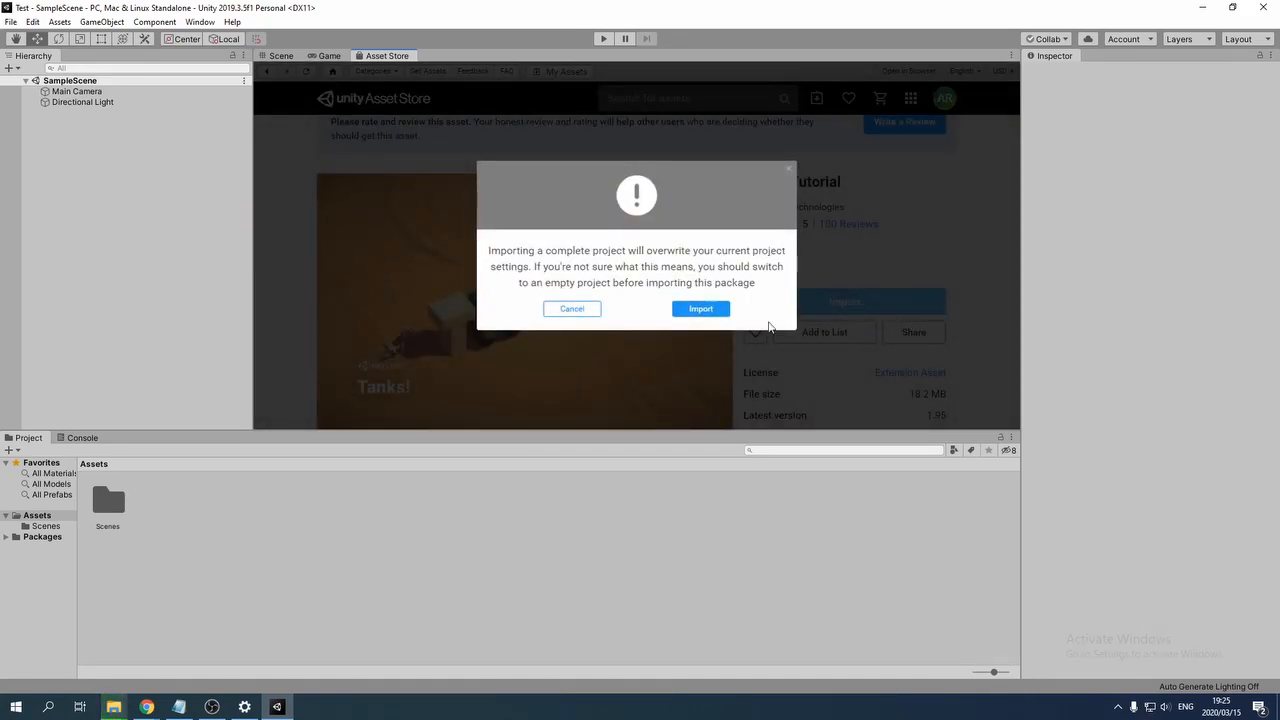
click(575, 312)
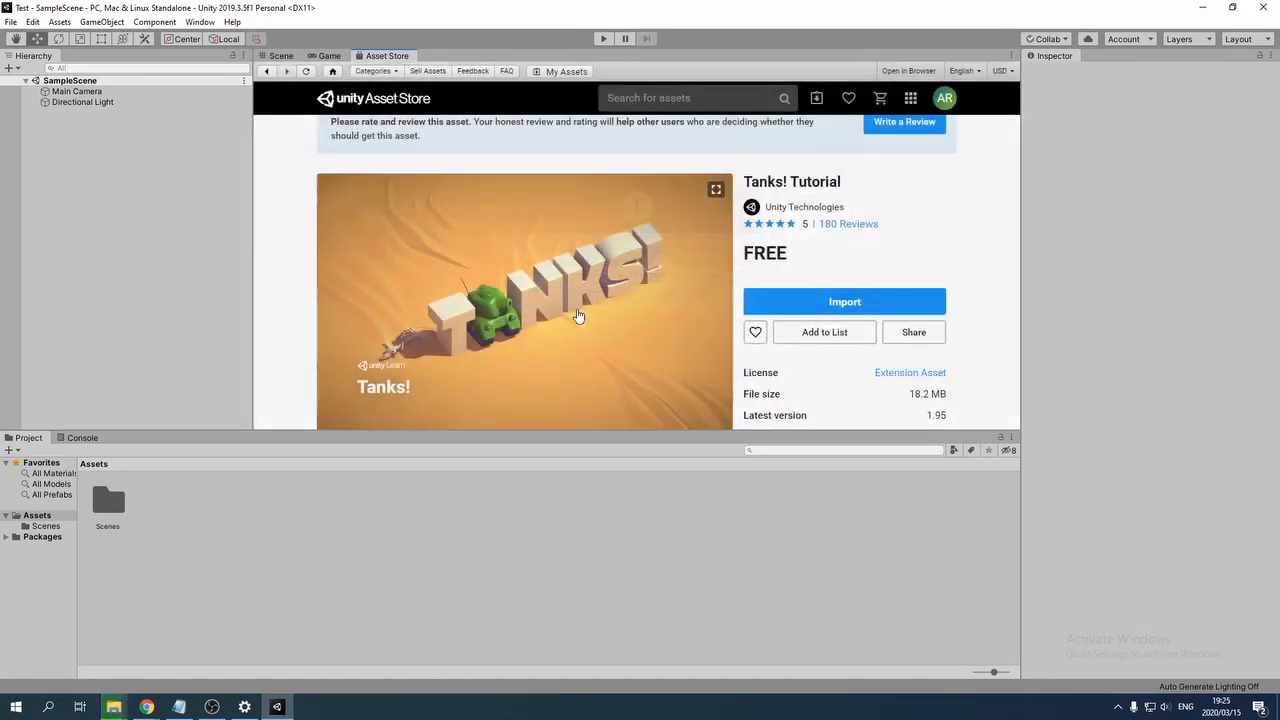
click(838, 305)
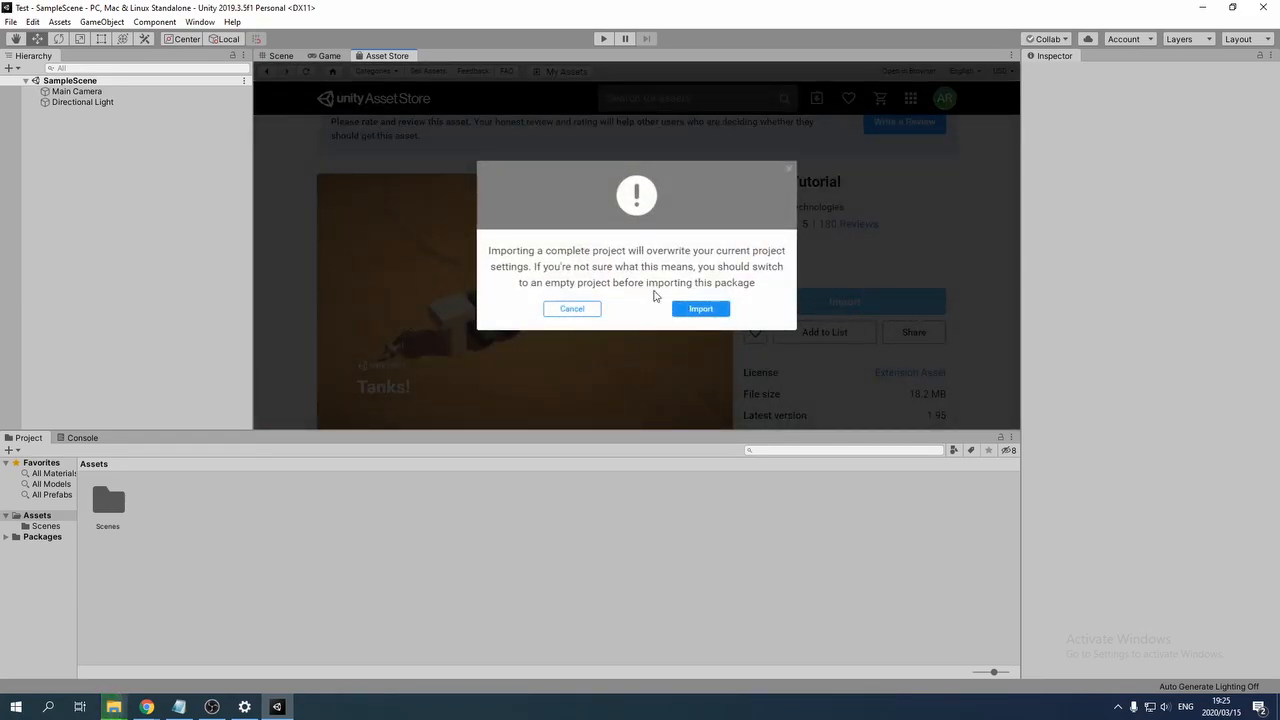
click(700, 309)
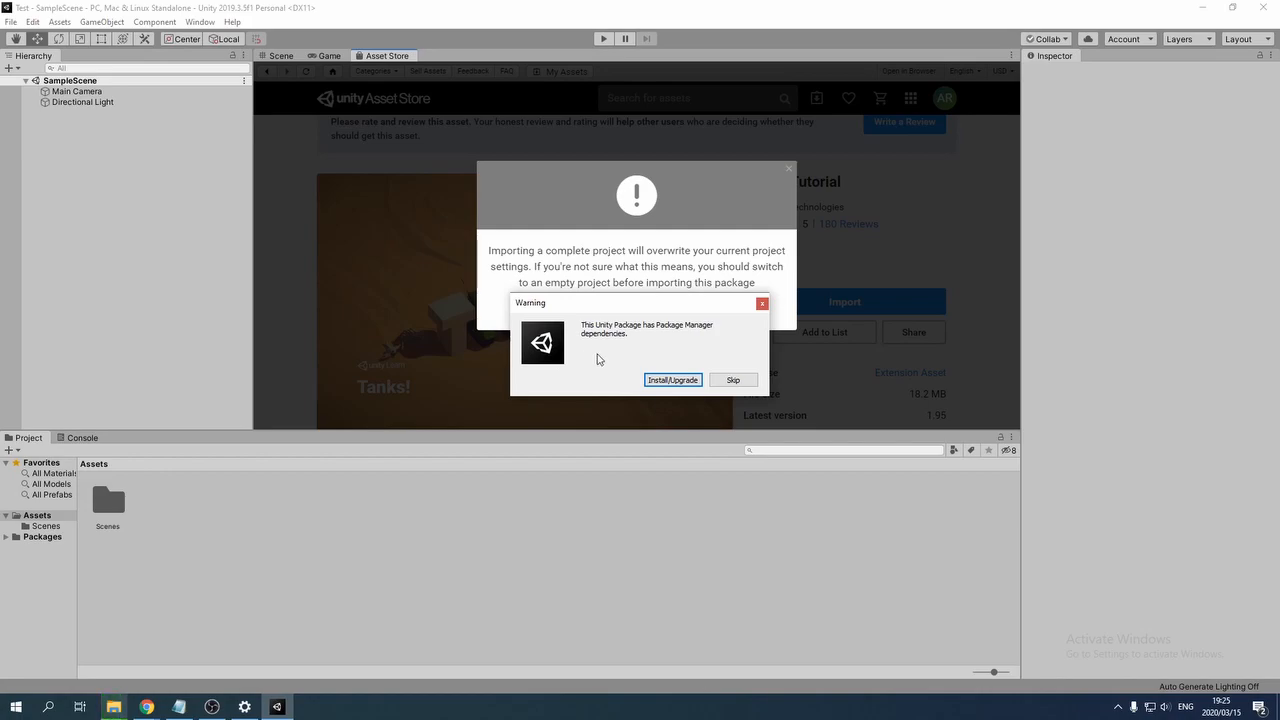
click(670, 381)
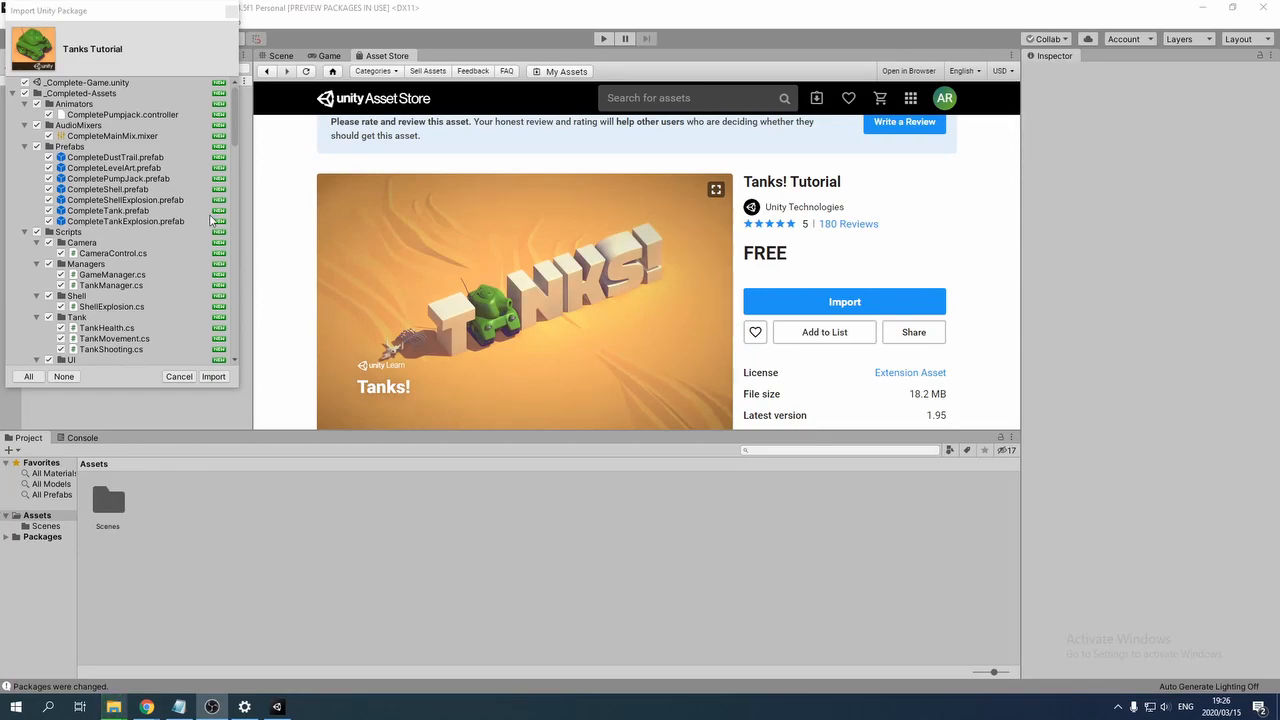
Step: Import all the listed Tanks Tutorial files into the project's Assets
drag(123, 17, 532, 77)
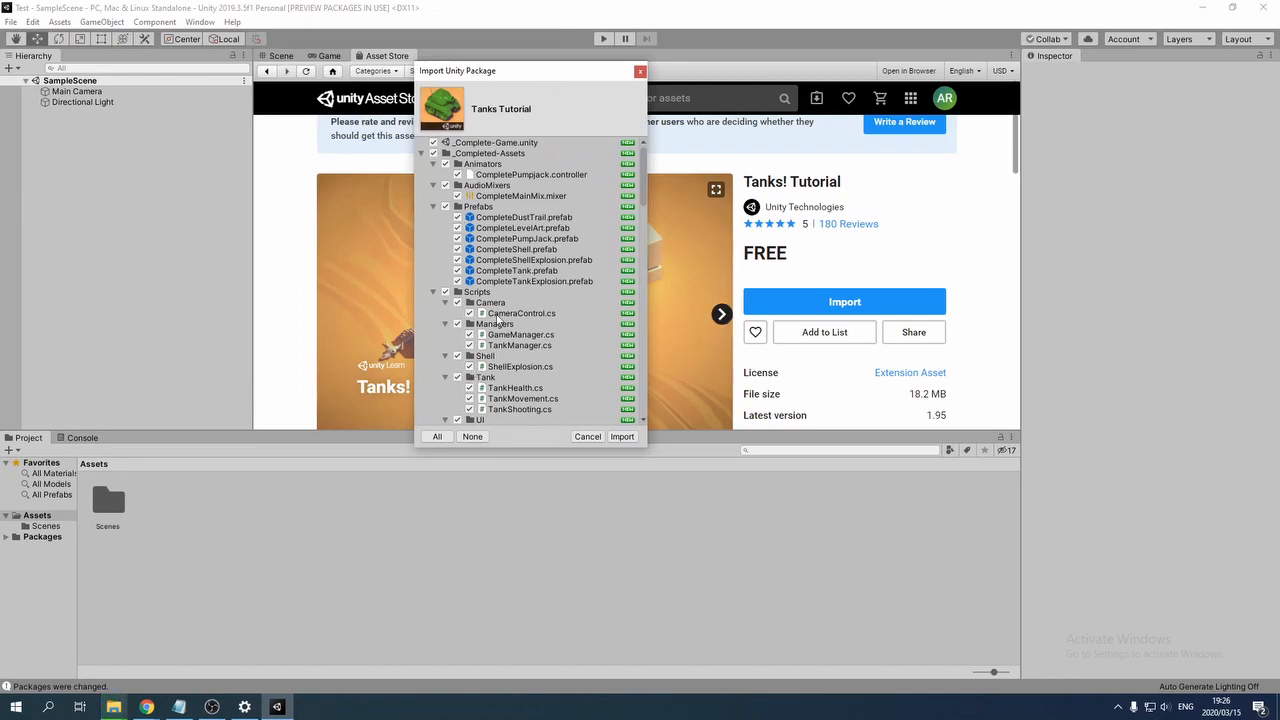
scroll(553, 277, down, 10)
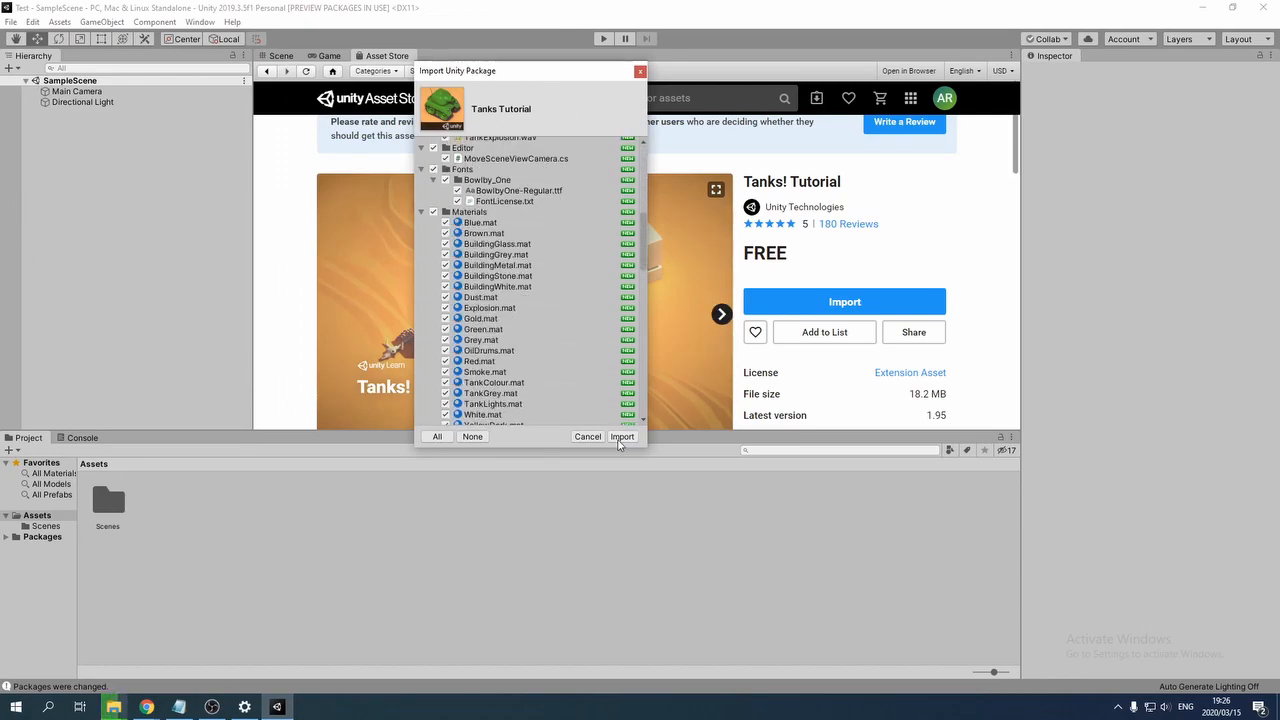
click(621, 437)
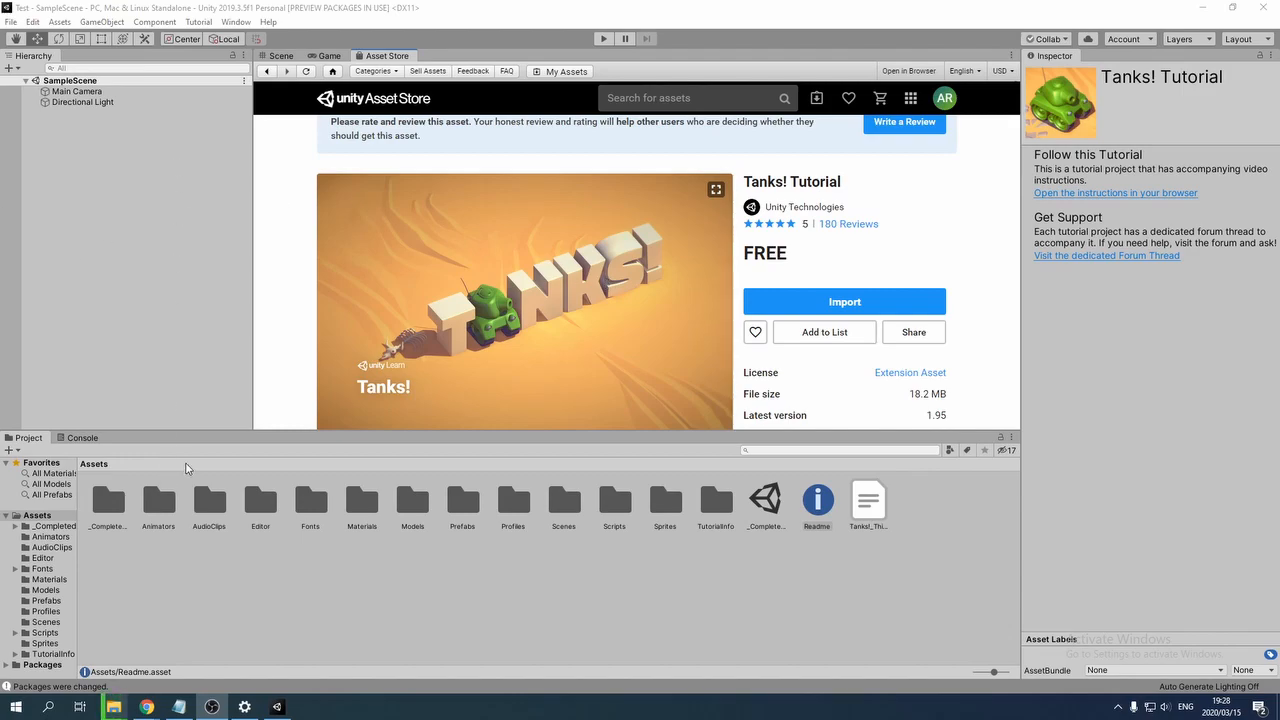
Step: Widen the Project folder tree and browse Prefabs, Models and Materials, then return to Assets
click(27, 441)
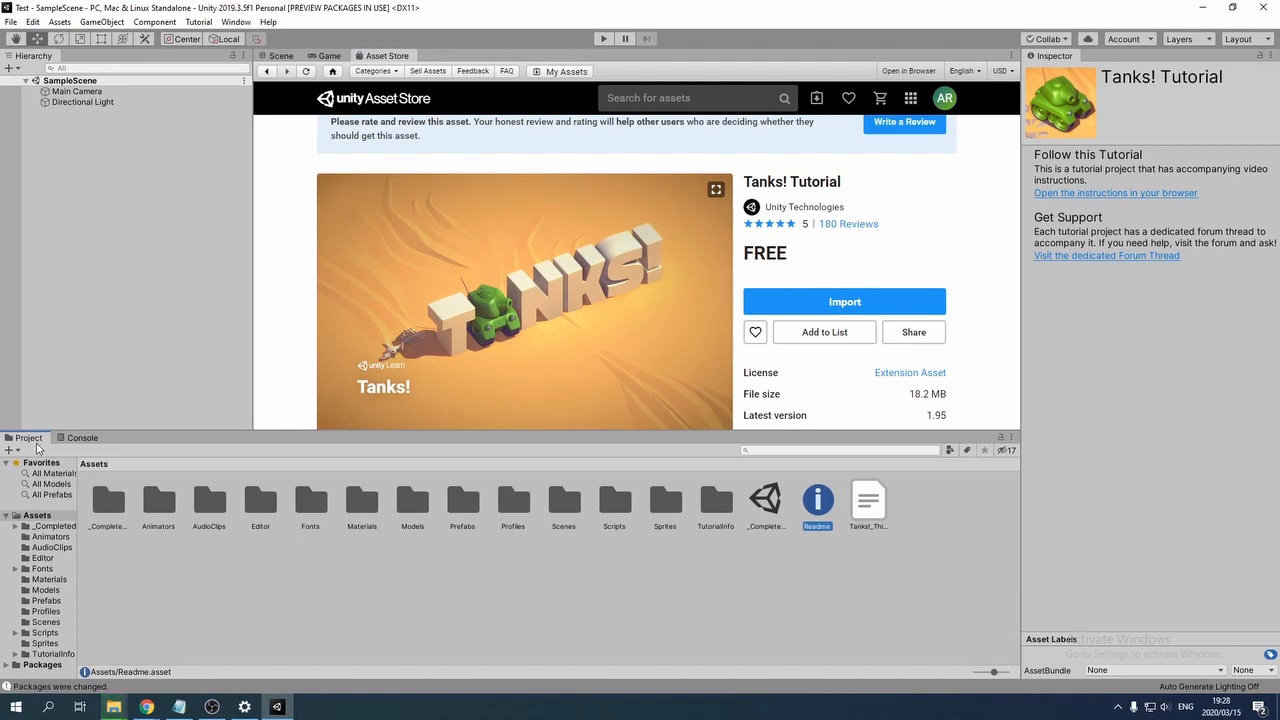
drag(79, 550, 164, 551)
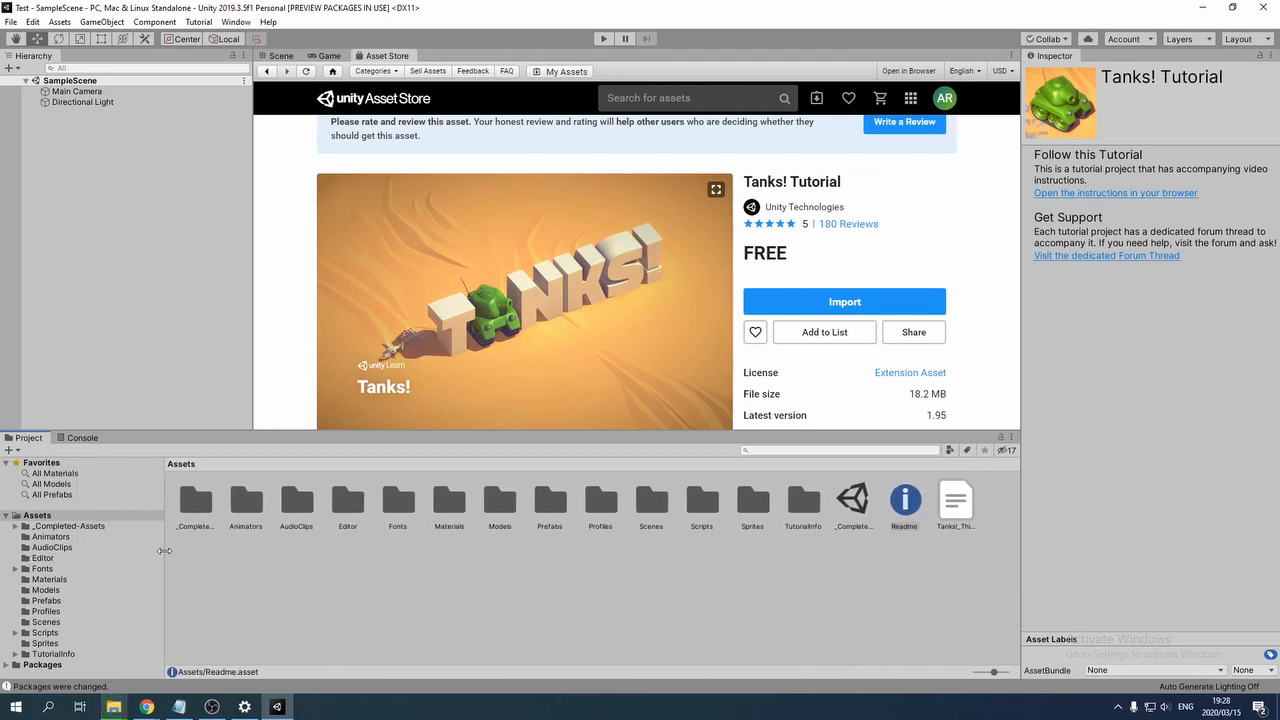
click(46, 600)
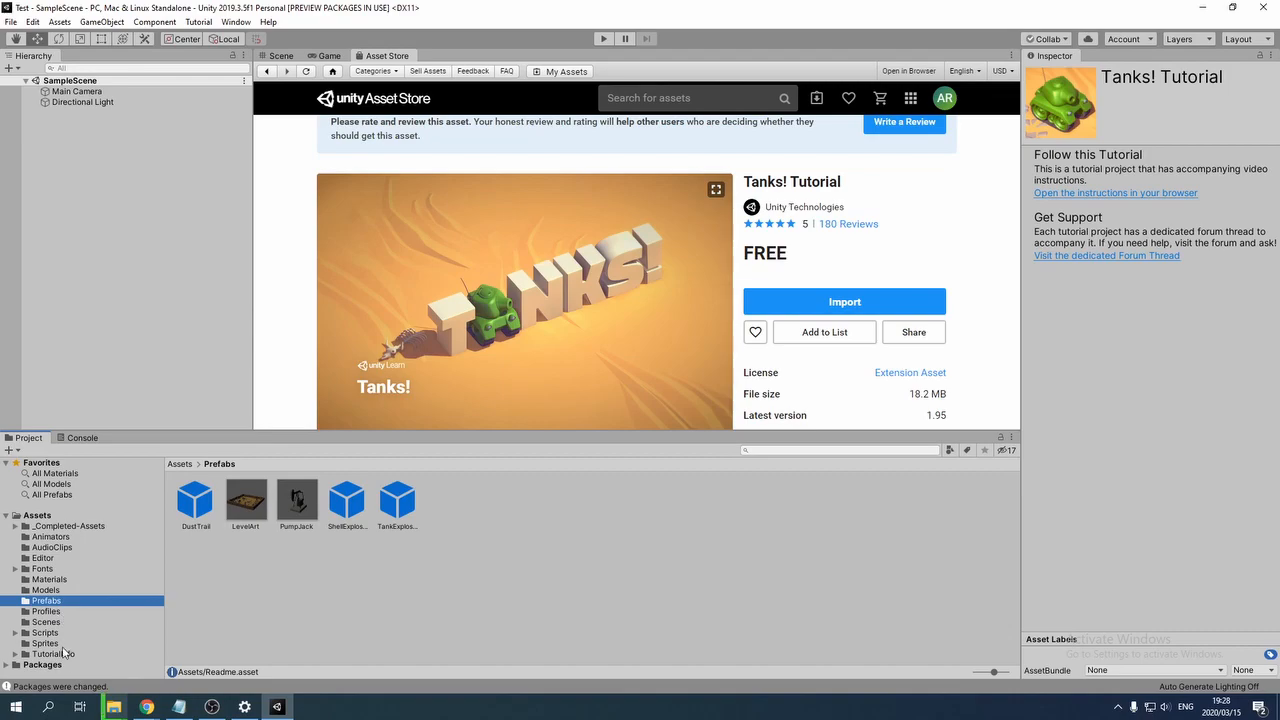
click(64, 590)
click(64, 579)
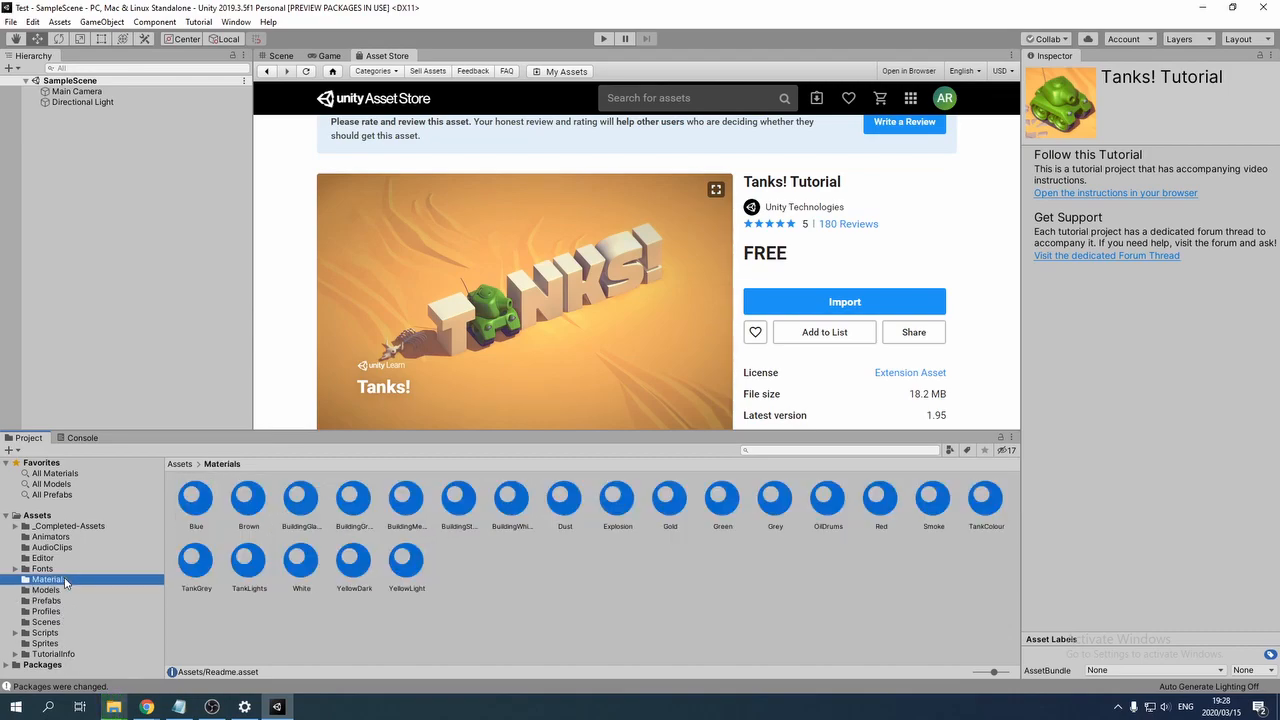
click(79, 518)
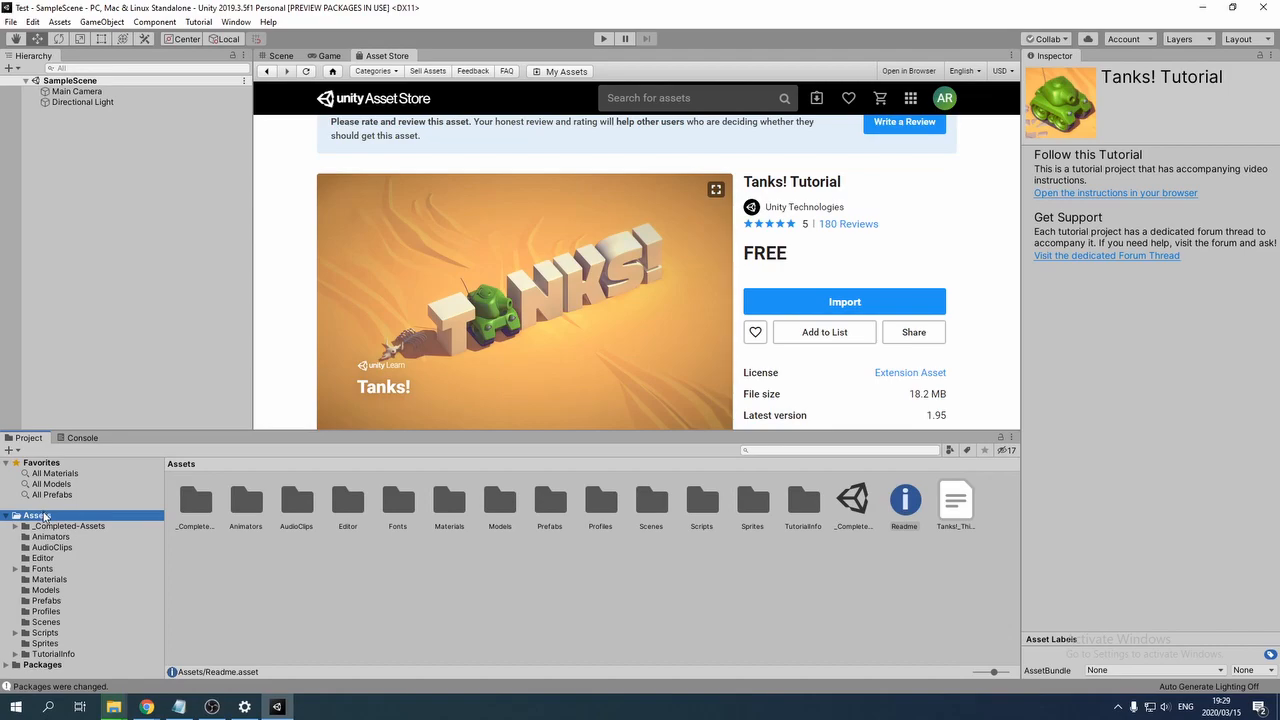
click(434, 635)
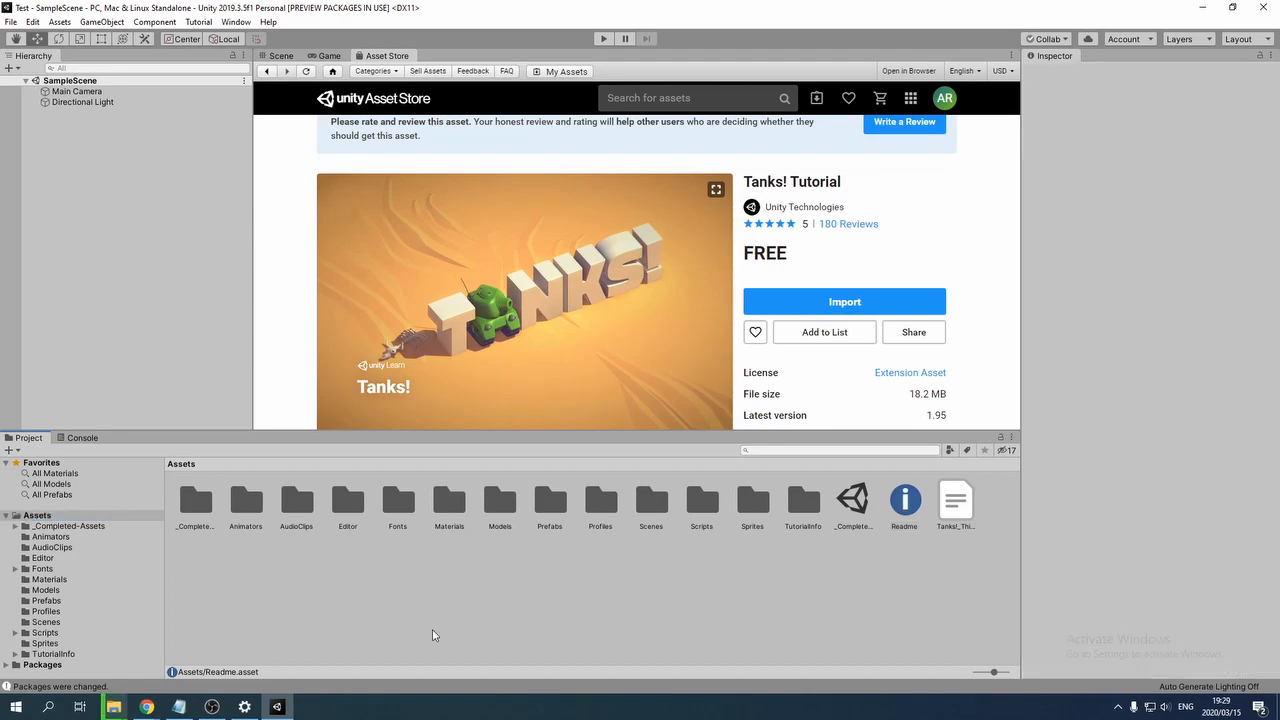
Step: Open the _Complete-Game scene and show it in the Scene view
double_click(863, 503)
click(282, 56)
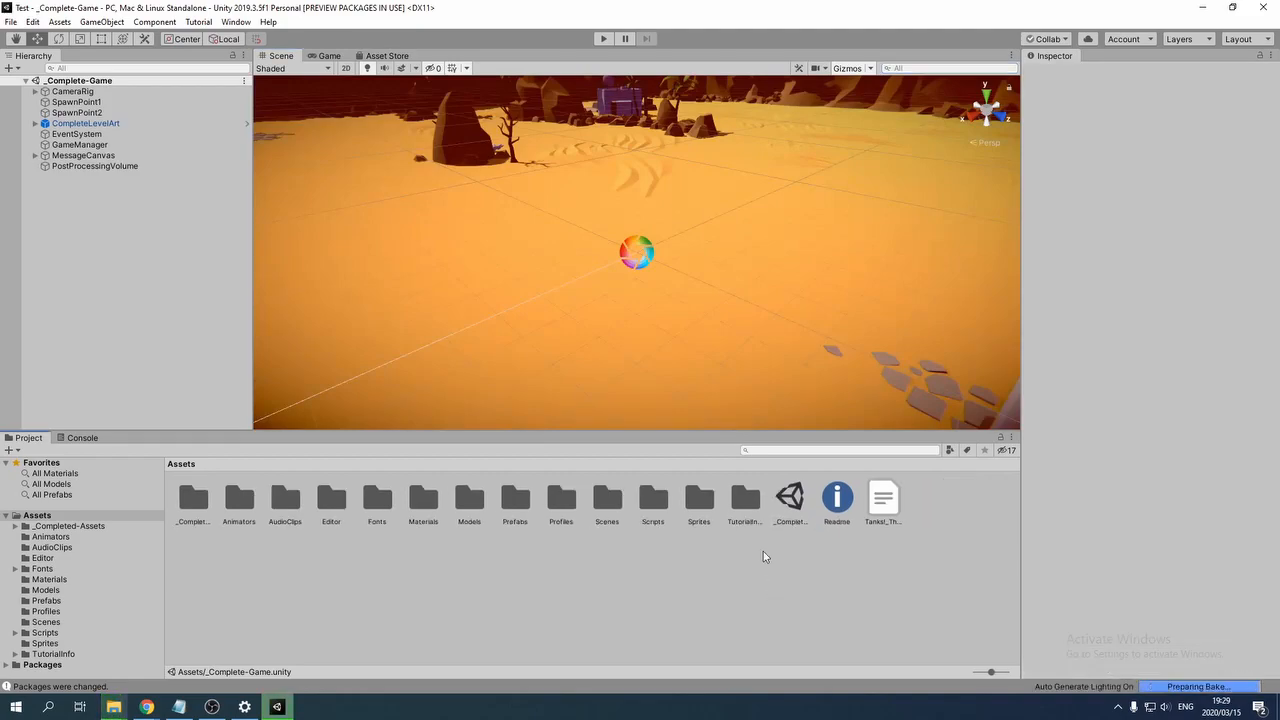
ctrl+scroll(763, 553, down, 3)
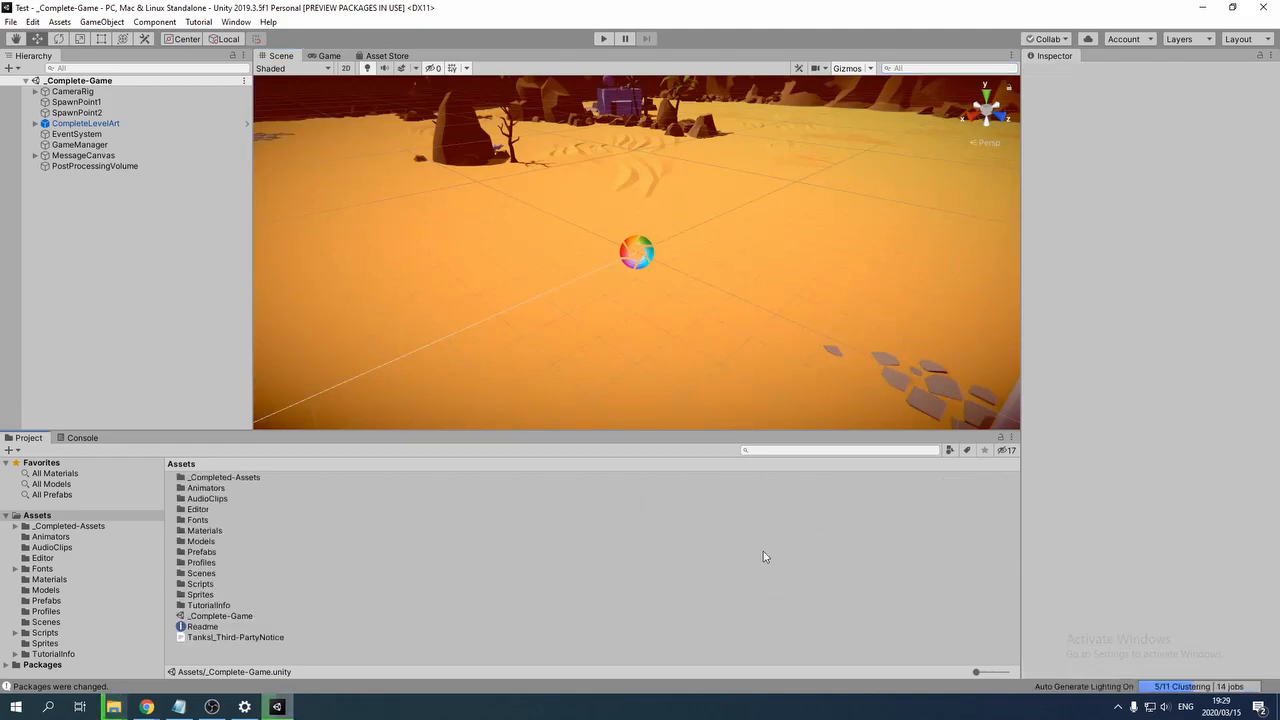
click(272, 619)
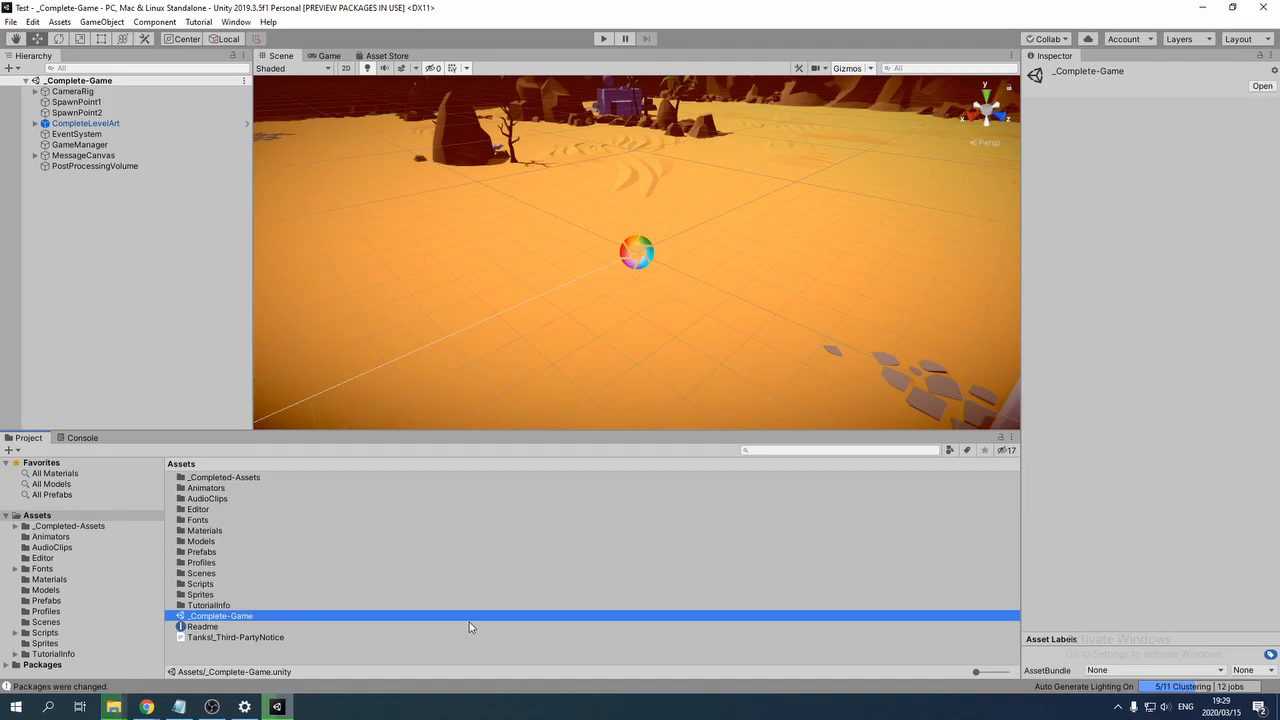
click(243, 608)
click(236, 617)
Step: Zoom, pan and orbit the Scene view over the desert level and its buildings
scroll(745, 166, down, 8)
middle_drag(580, 201, 805, 189)
scroll(592, 234, down, 10)
middle_drag(708, 241, 588, 162)
alt+drag(588, 162, 677, 207)
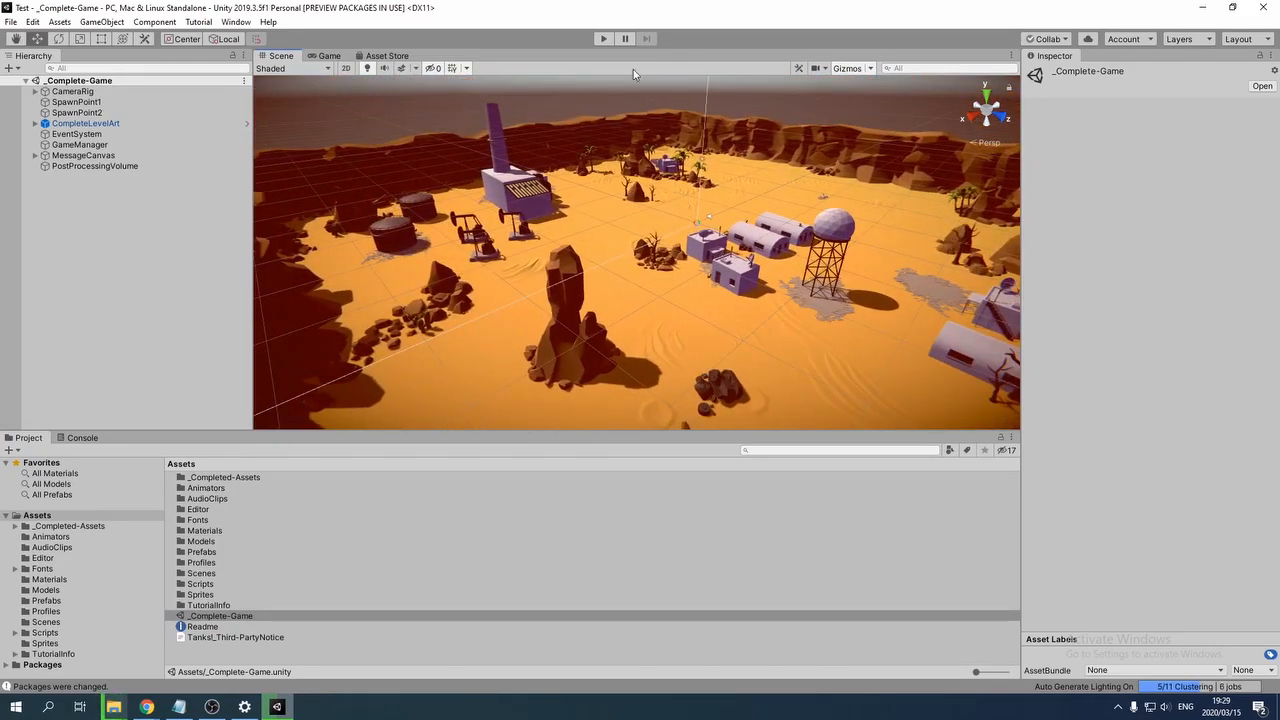
Step: Enter Play mode and drive the blue tank down past the hangars, firing several shells
click(600, 39)
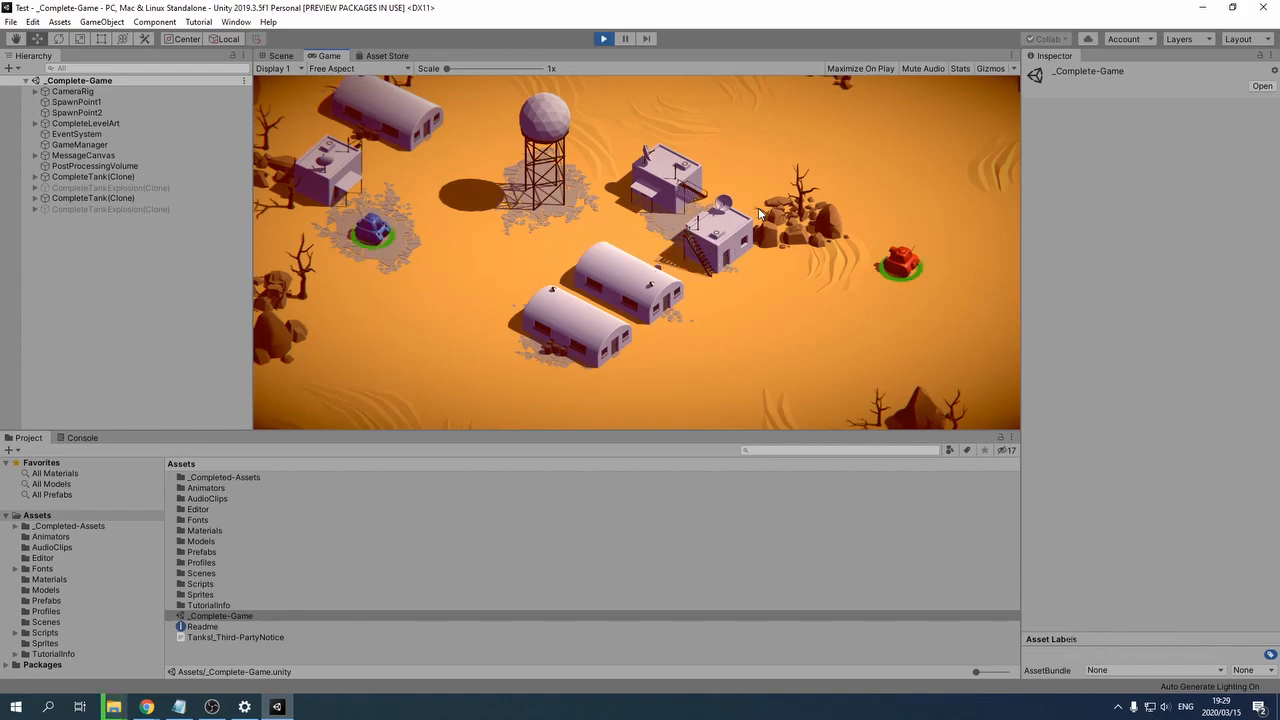
key(d)
key(w)
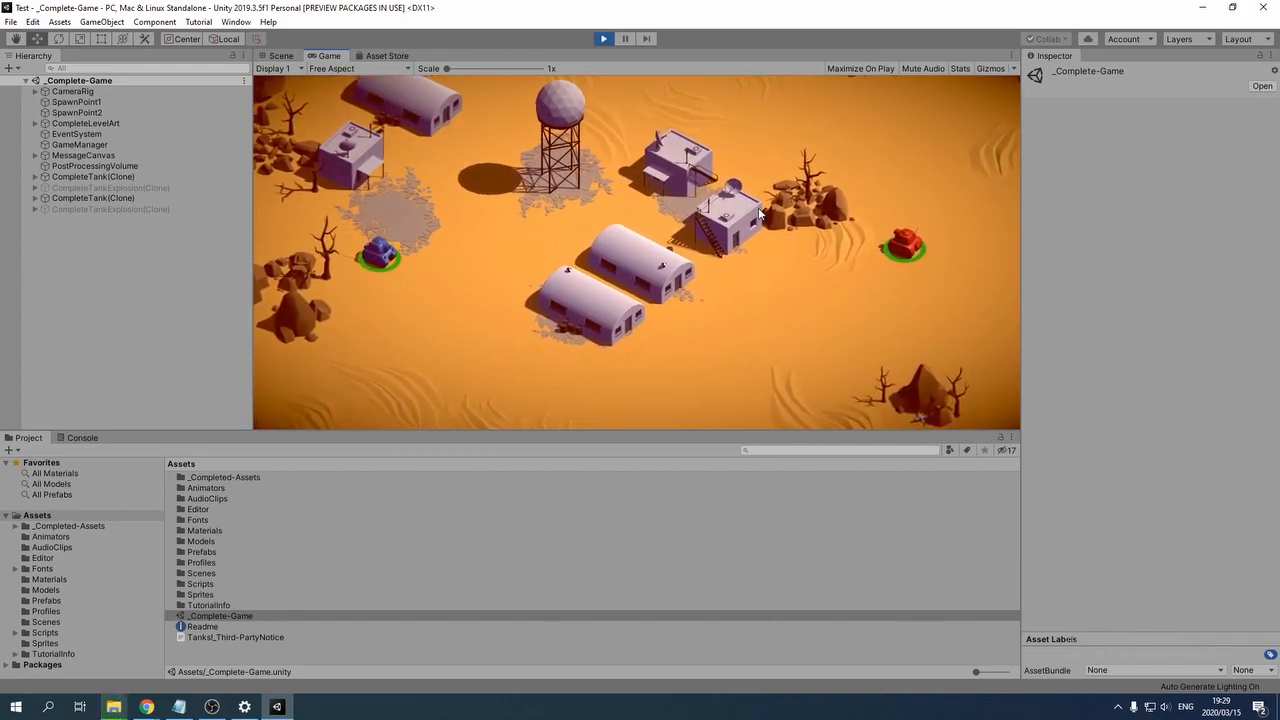
key(space)
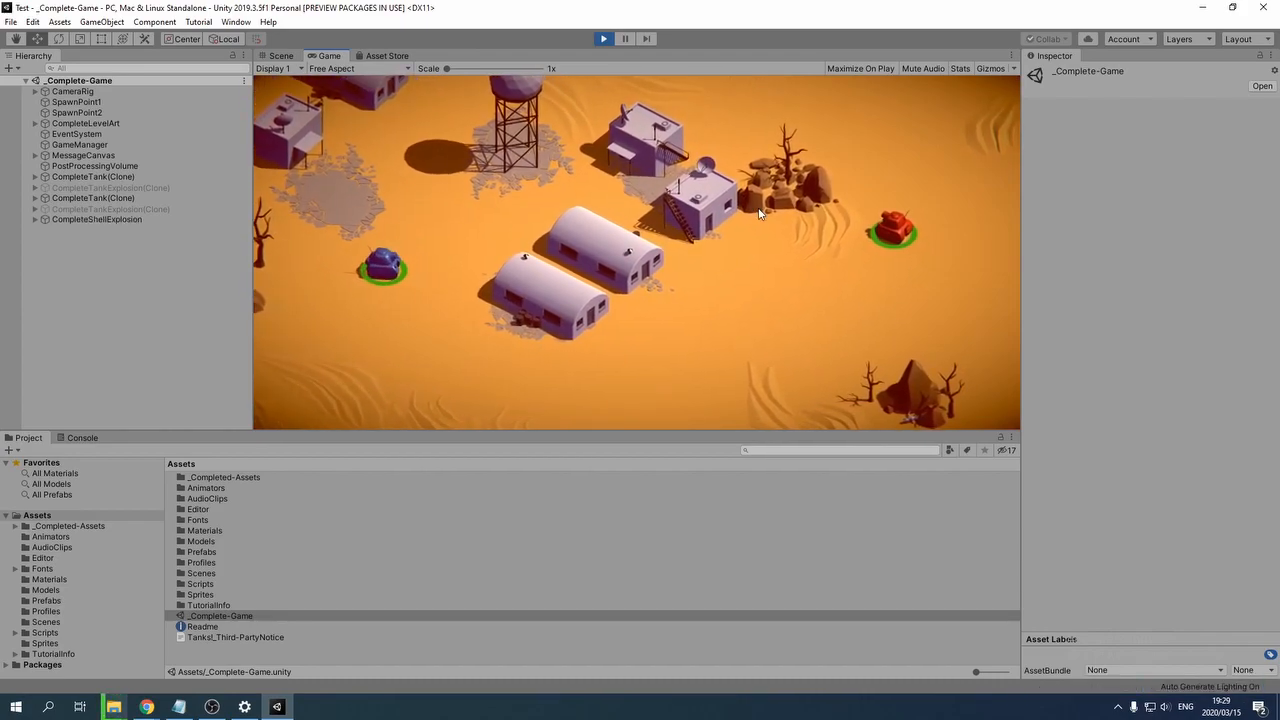
key(space)
key(w)
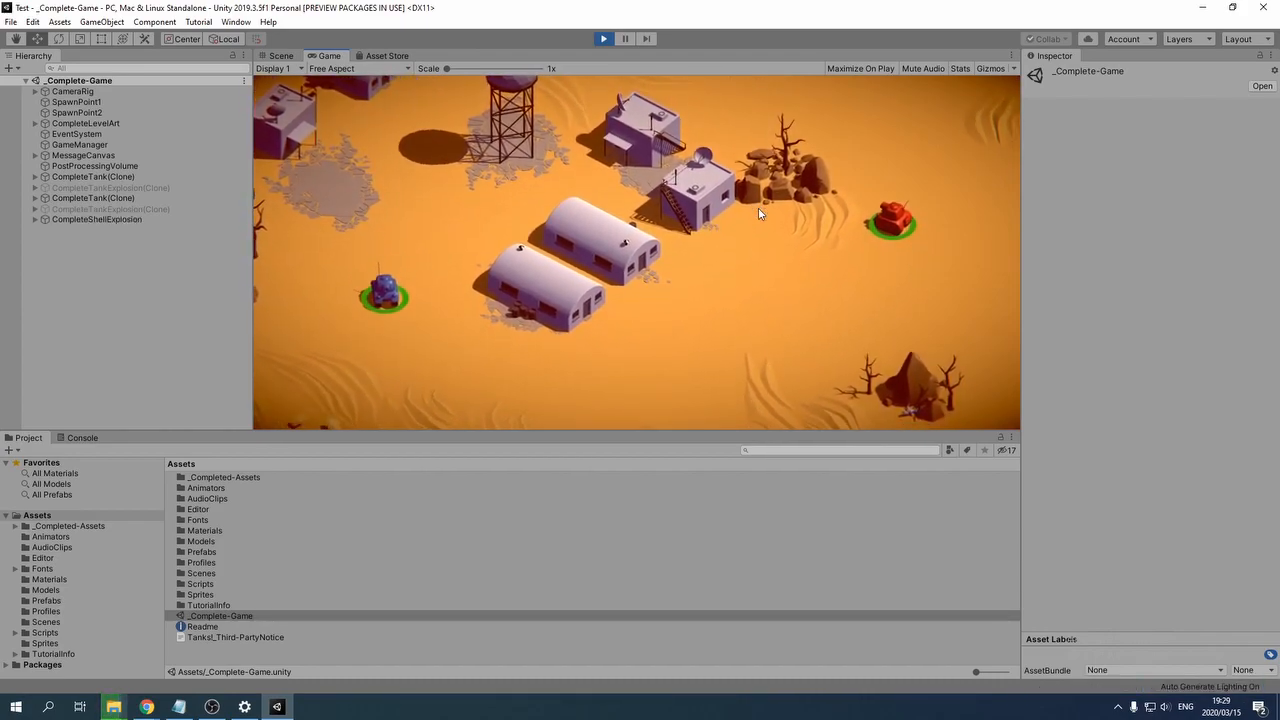
key(a)
key(w)
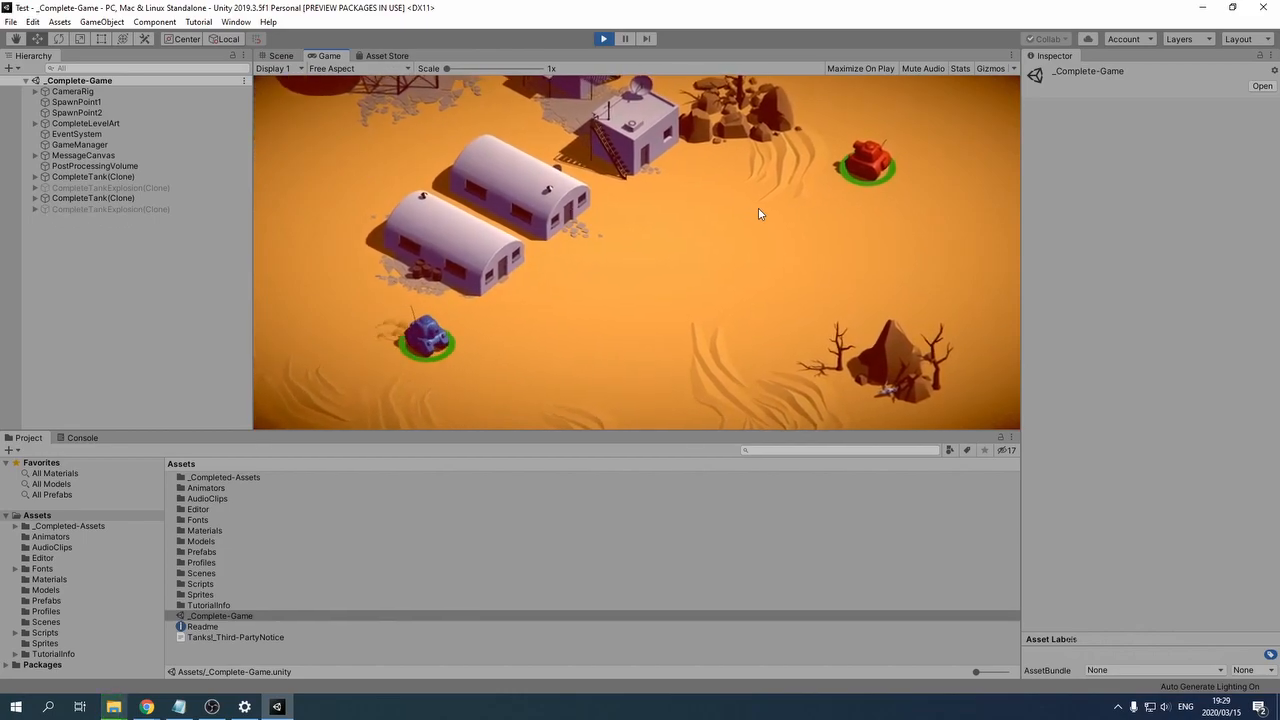
key(a)
key(space)
key(w)
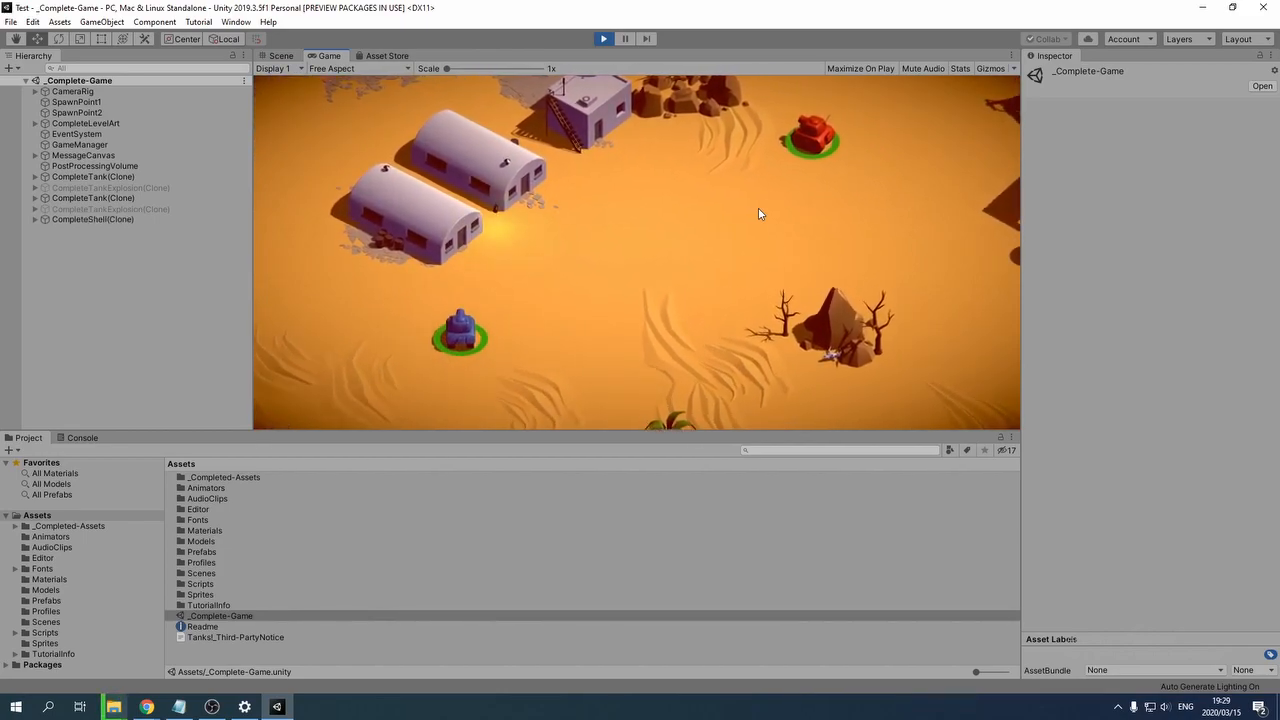
key(d)
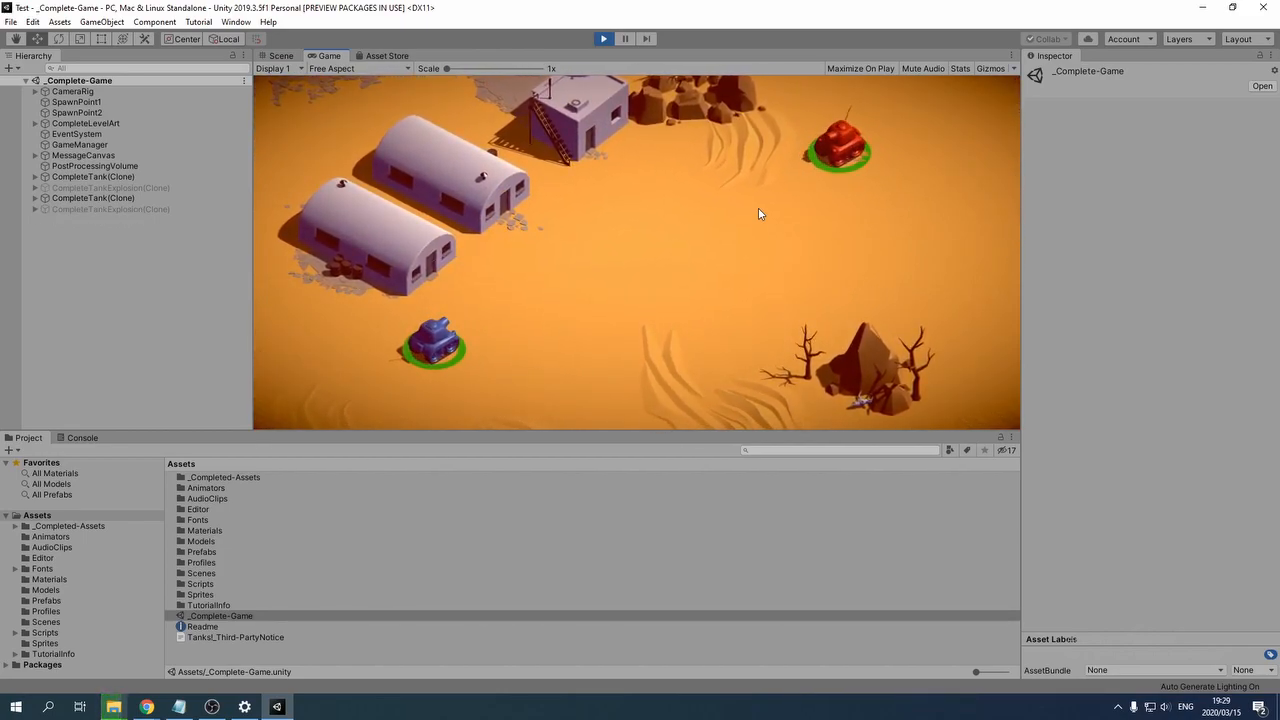
key(space)
Step: Fire shells from the red tank, then steer the blue tank up-left past it
key(Return)
key(Return)
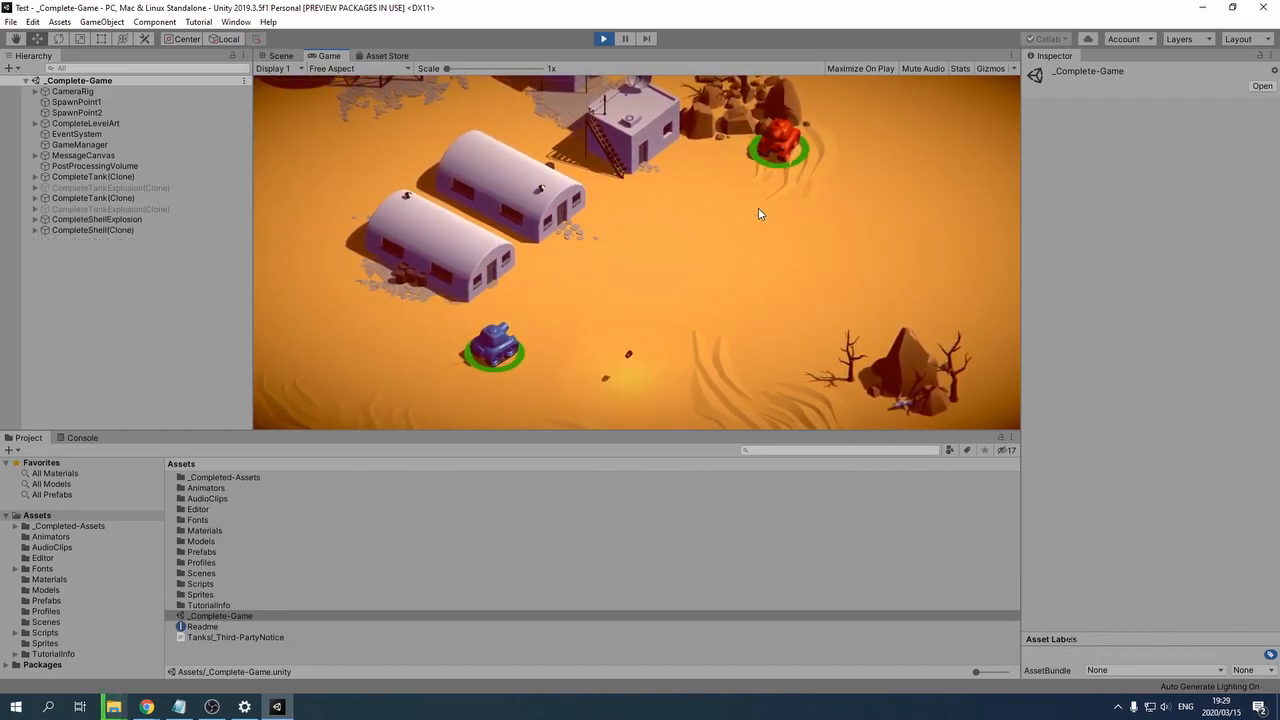
key(Return)
key(d)
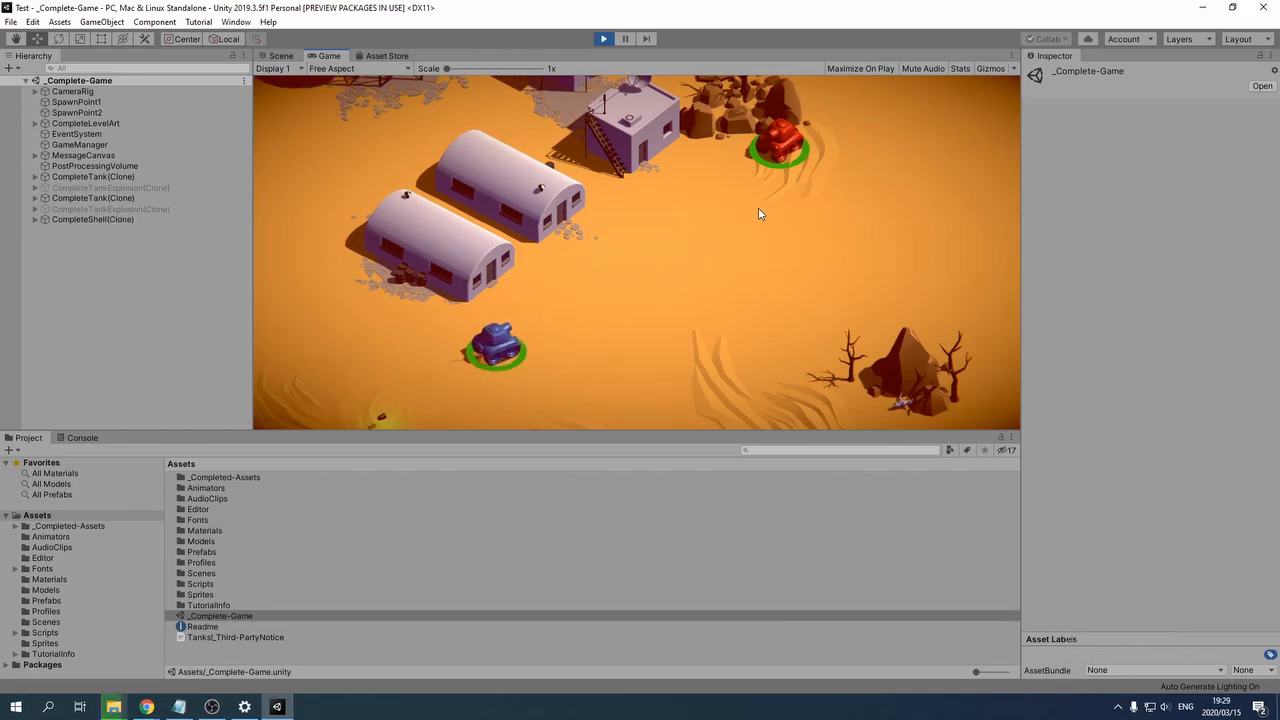
key(w)
key(a)
key(w)
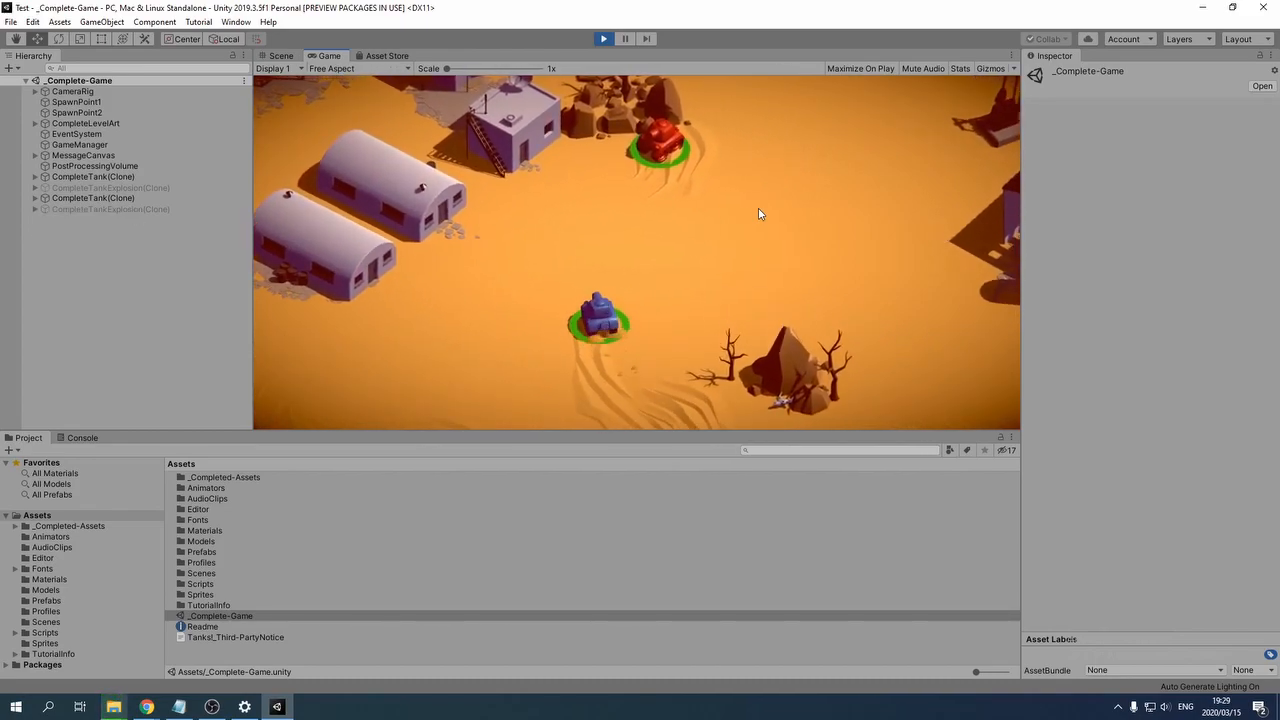
key(d)
key(a)
key(w)
key(a)
key(d)
key(a)
Step: Drive the blue tank behind the building and around the red tank, ending facing up
key(w)
key(a)
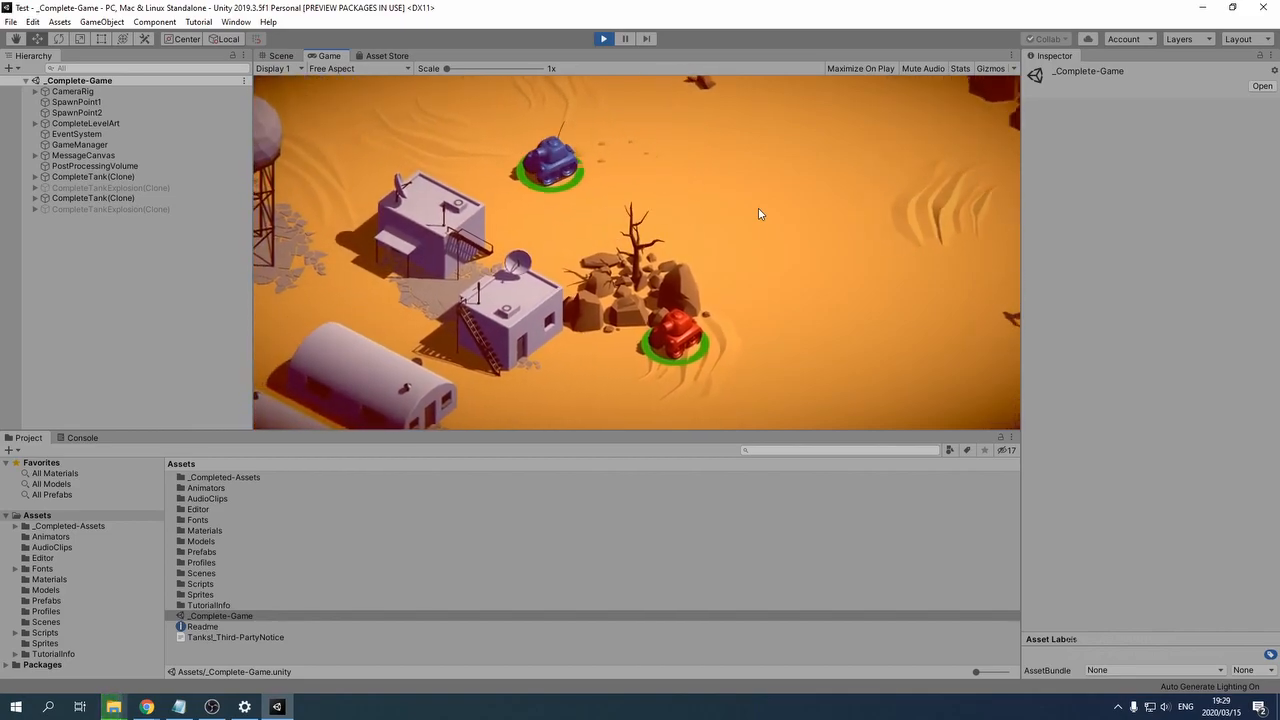
key(d)
key(w)
key(d)
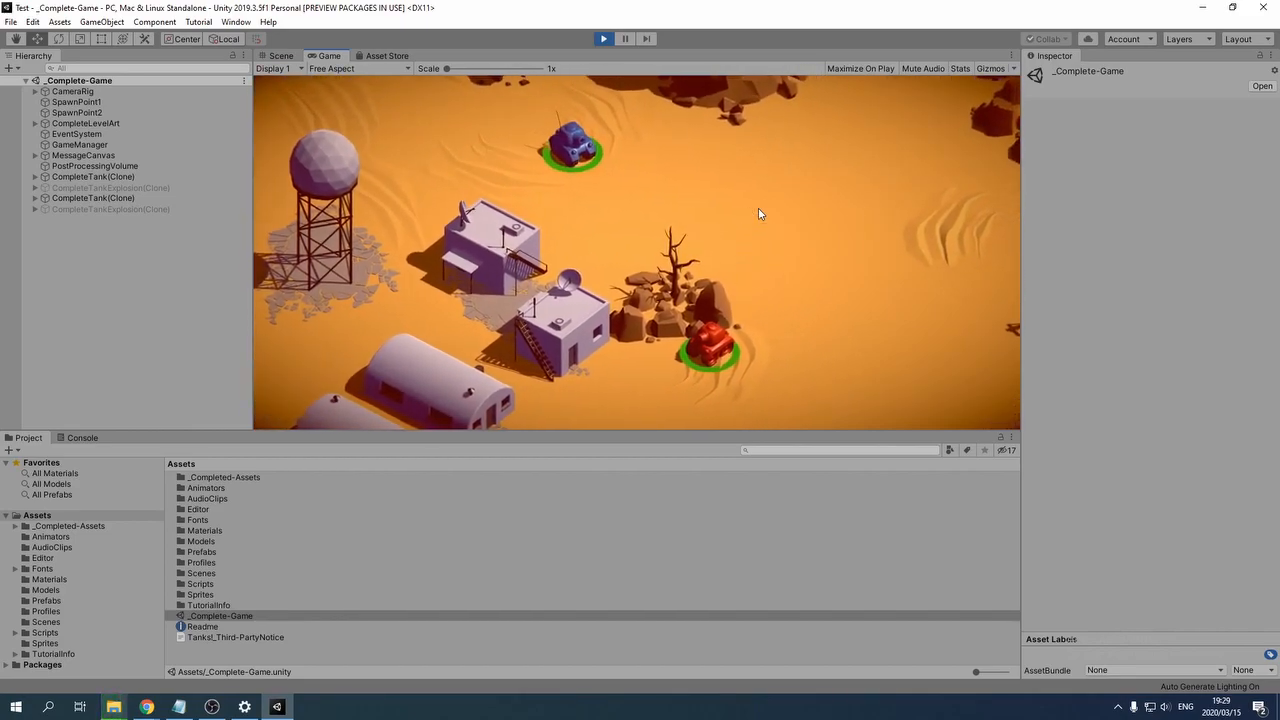
key(w)
key(d)
key(w)
key(d)
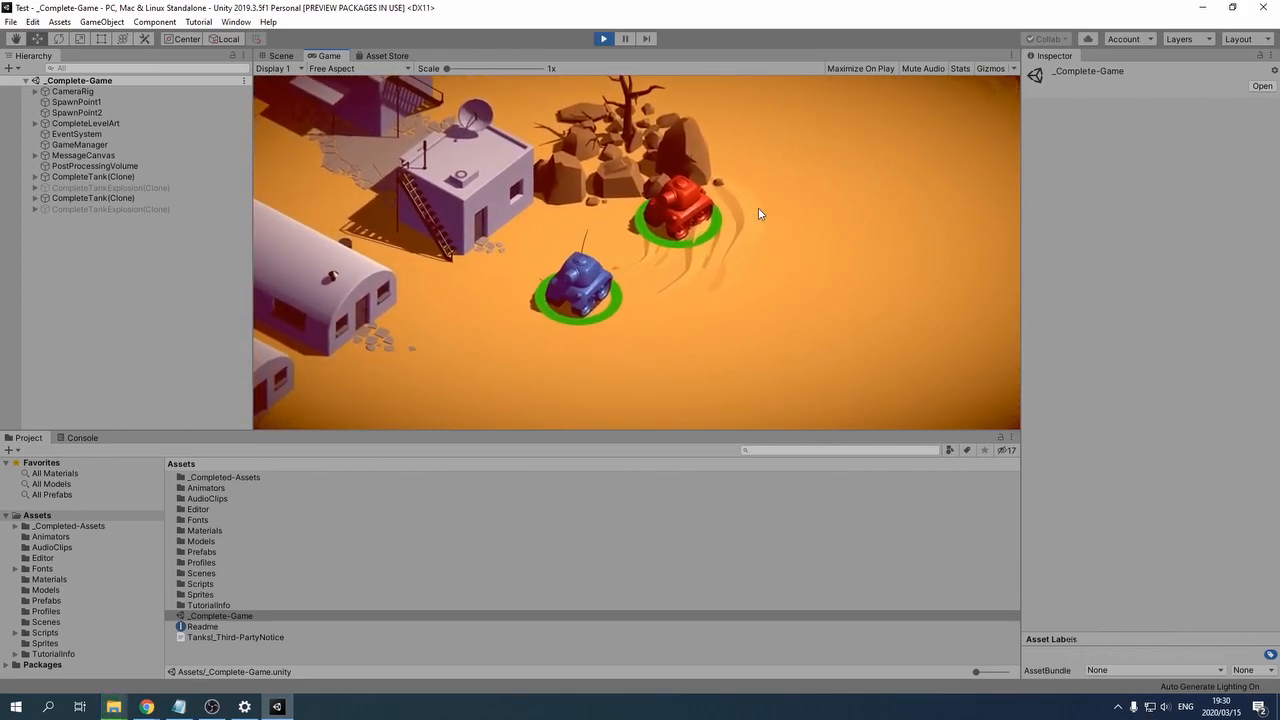
key(w)
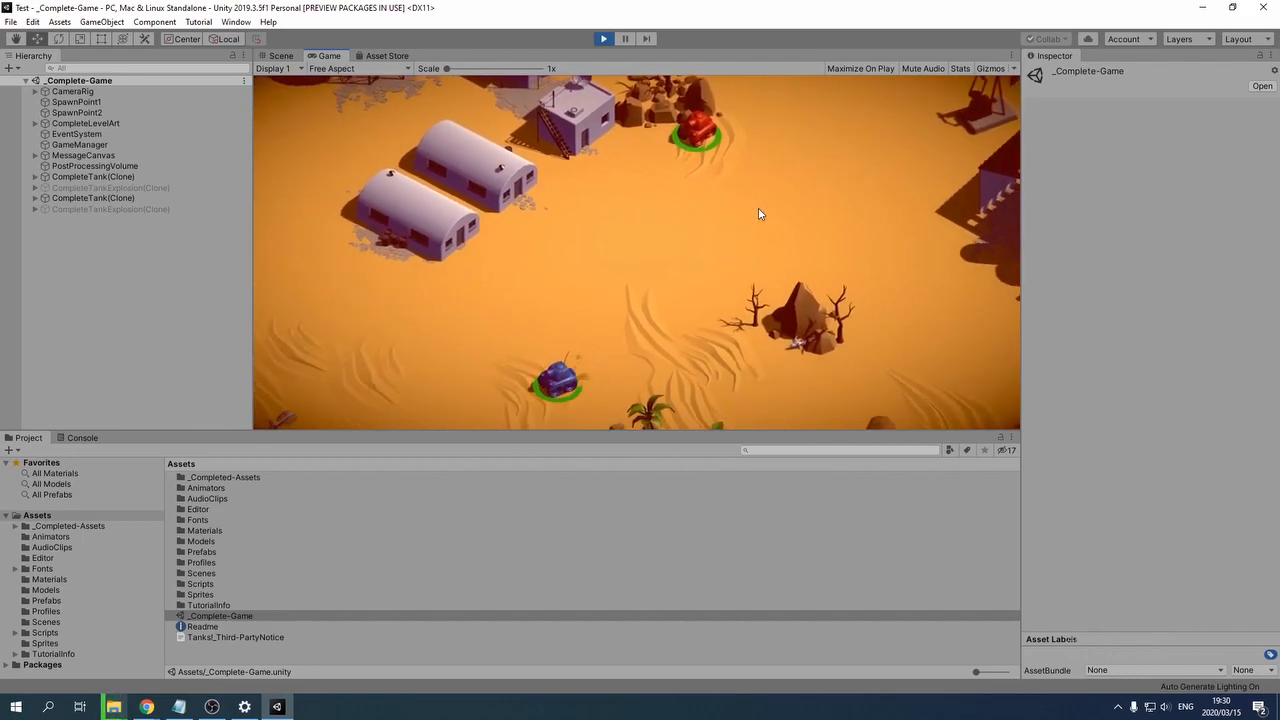
key(w)
key(d)
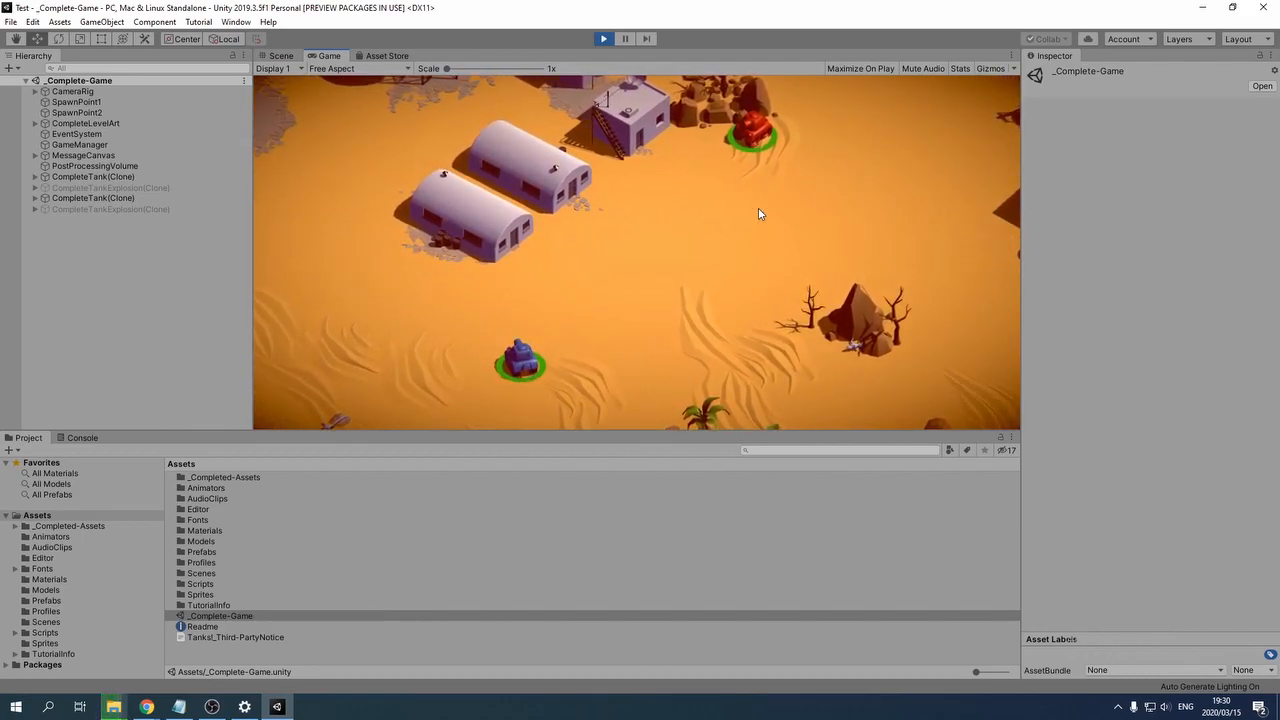